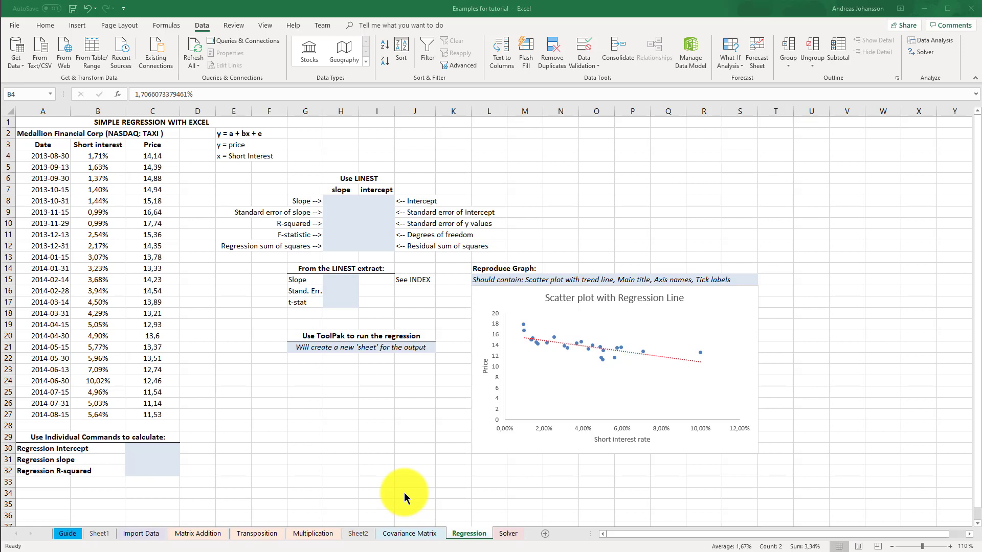
# Examine the Price values in C4:C27 and the Short interest values in B4:B27 as the regression's y and x data
pyautogui.moveTo(153, 157); pyautogui.dragTo(163, 415)
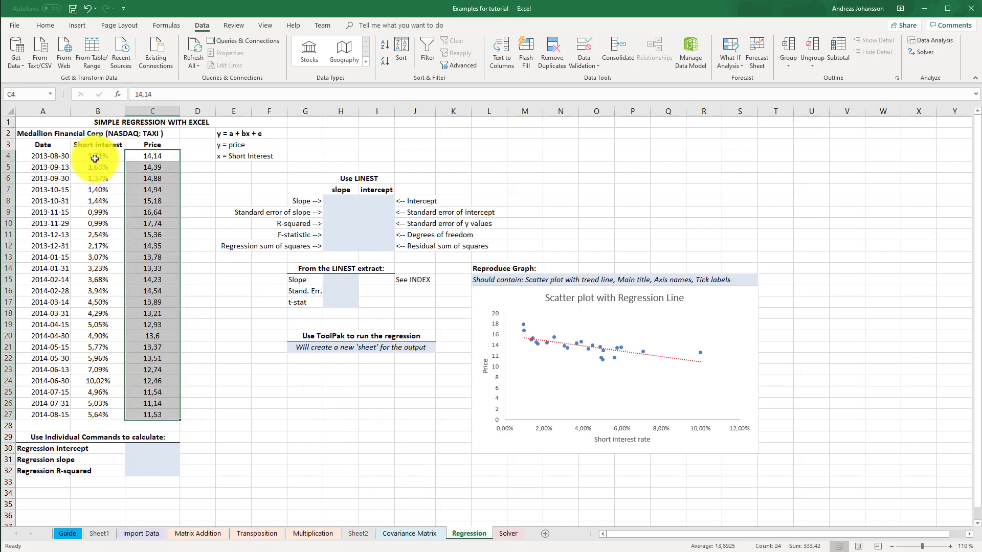
pyautogui.moveTo(94, 156); pyautogui.dragTo(86, 415)
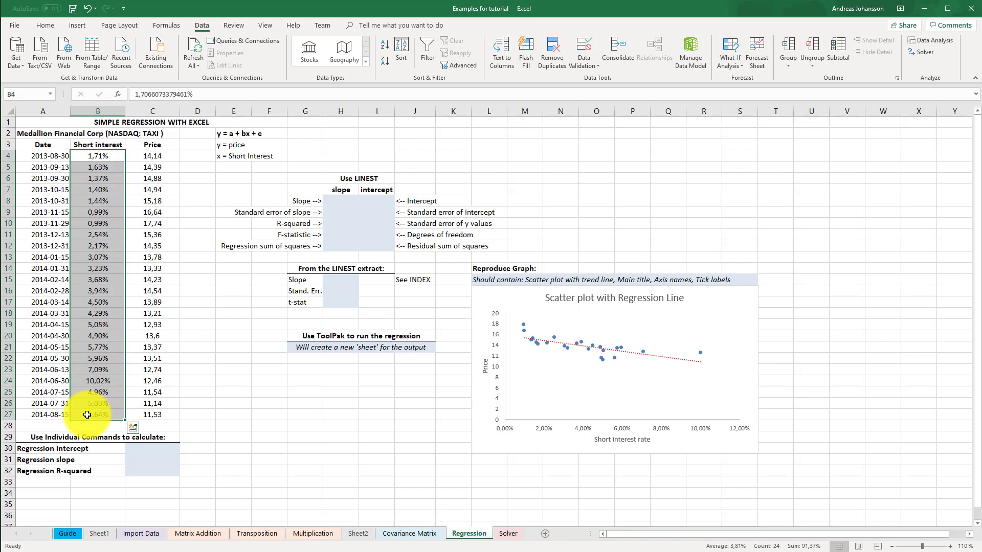
pyautogui.moveTo(154, 156); pyautogui.dragTo(157, 418)
pyautogui.moveTo(94, 156); pyautogui.dragTo(99, 415)
pyautogui.click(219, 426)
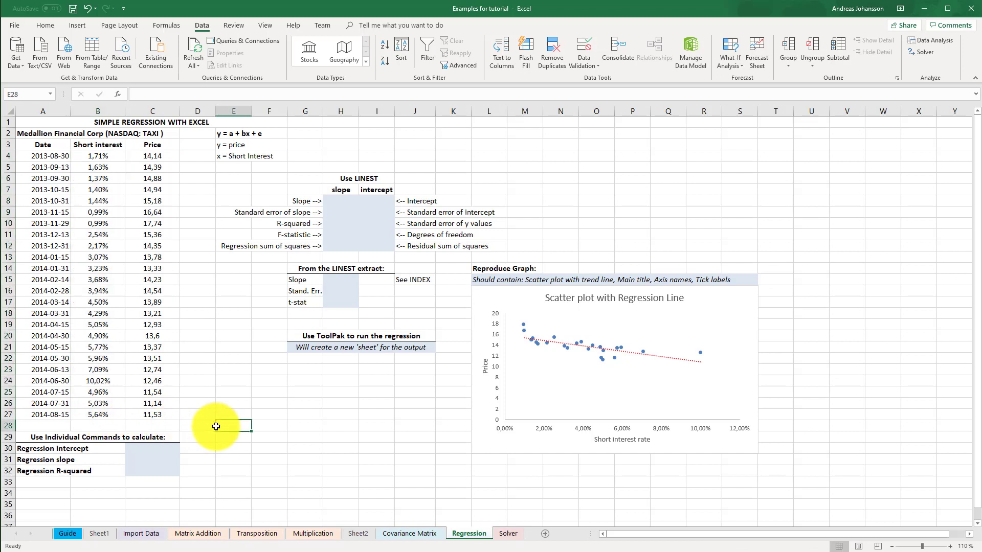
# Calculate the regression intercept in C30 with =INTERCEPT(C4:C27; B4:B27)
pyautogui.click(164, 450)
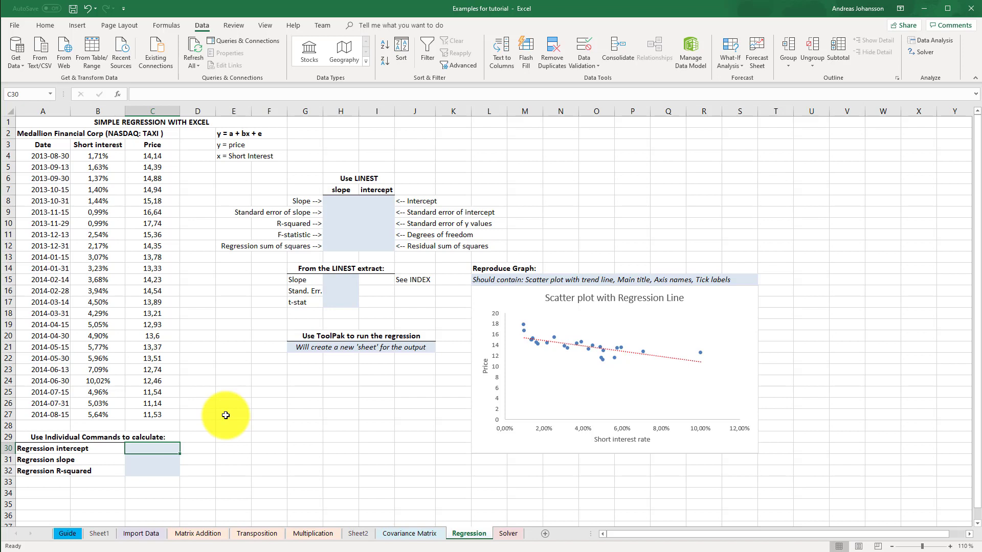
pyautogui.write('=')
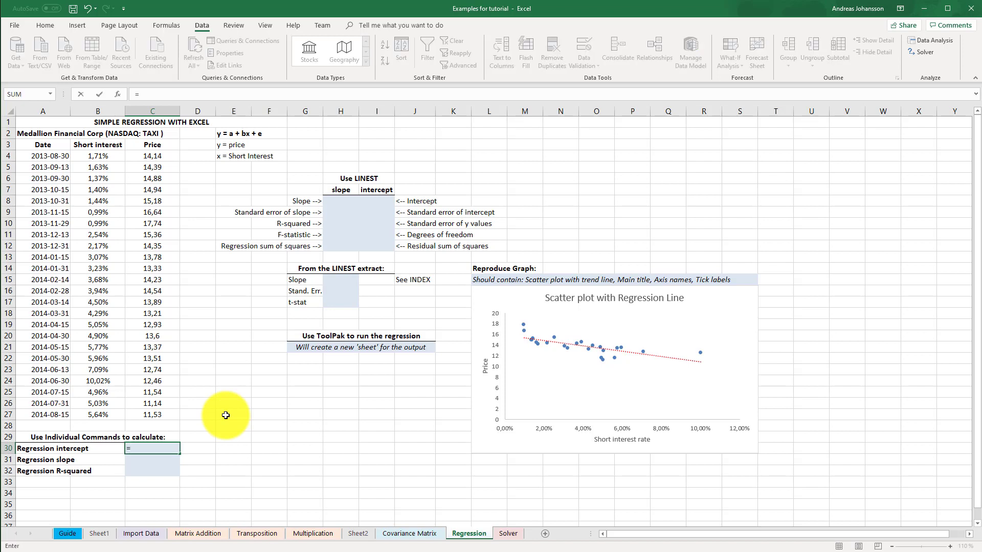
pyautogui.write('INTER')
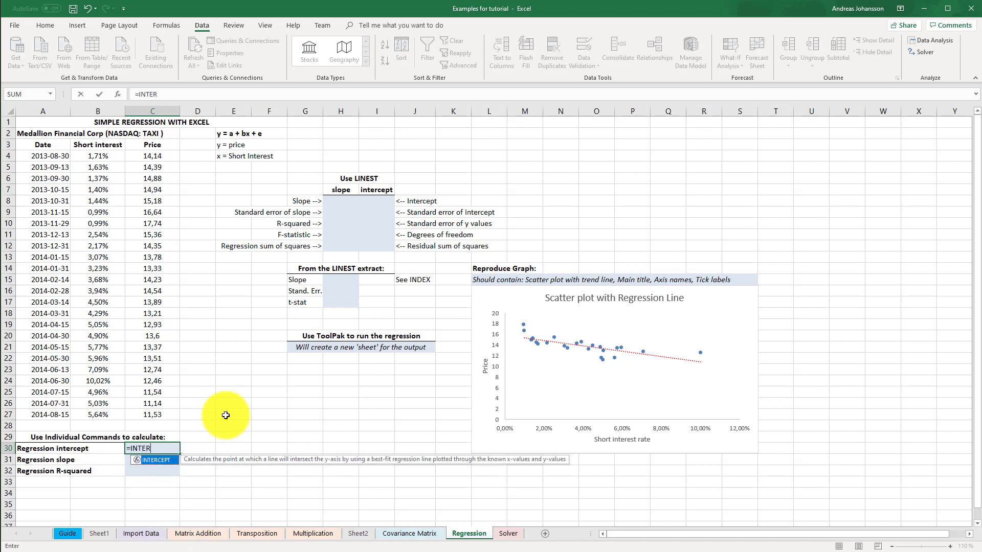
pyautogui.doubleClick(156, 460)
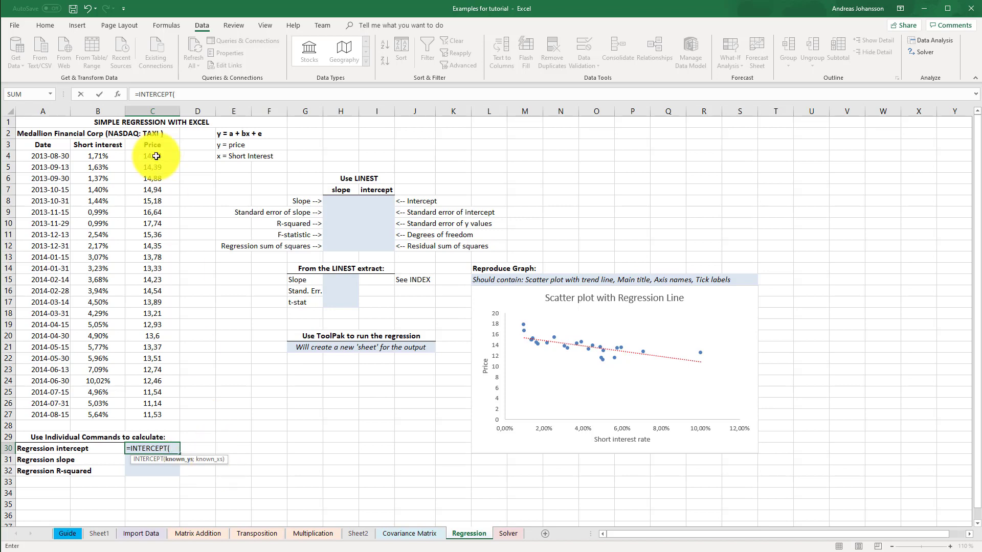
pyautogui.moveTo(156, 156); pyautogui.dragTo(157, 416)
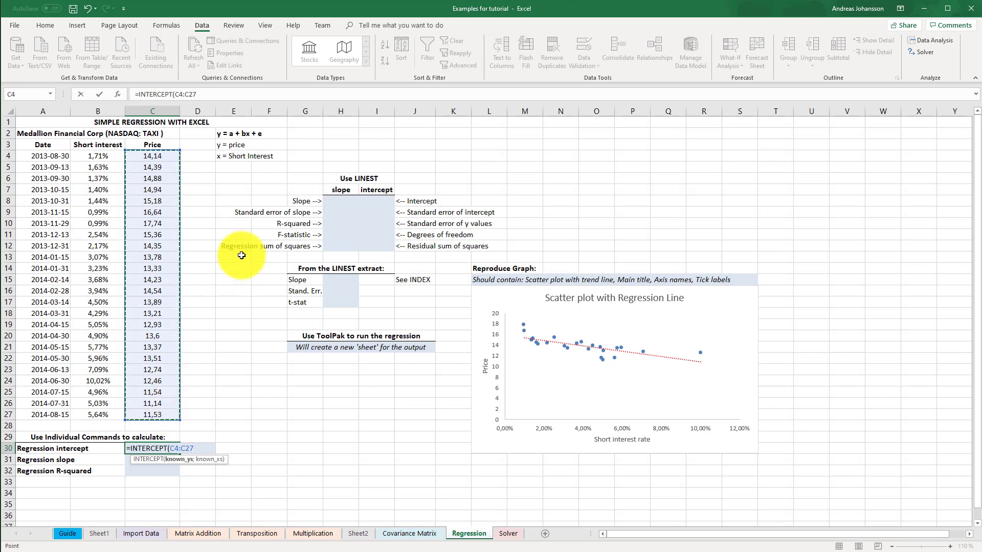
pyautogui.click(226, 96)
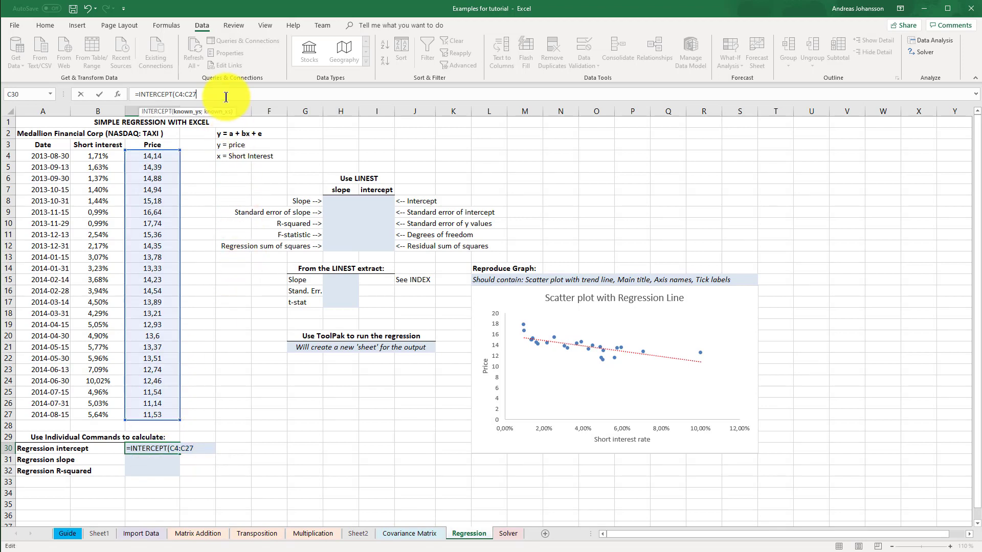
pyautogui.write(';')
pyautogui.moveTo(97, 156); pyautogui.dragTo(90, 414)
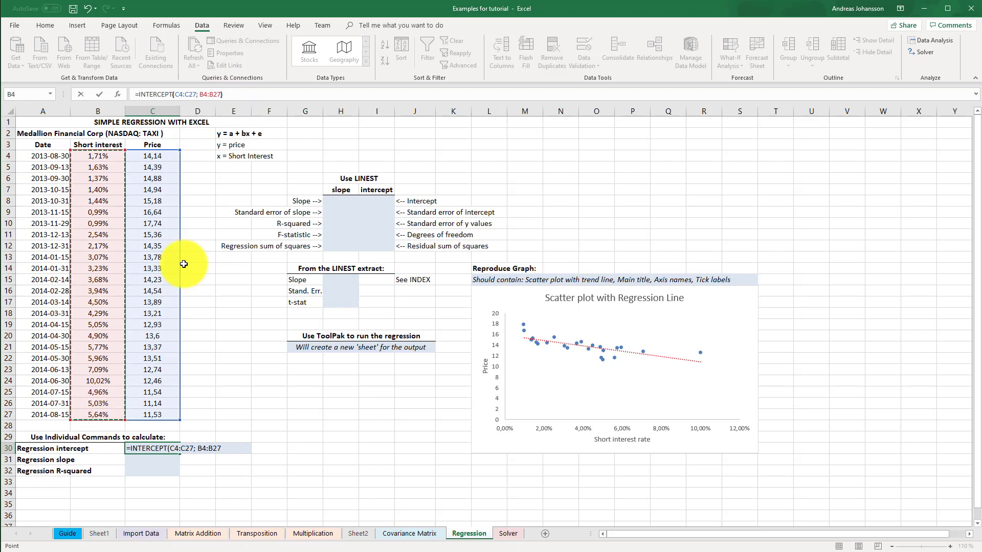
pyautogui.write(')')
pyautogui.press('Tab')
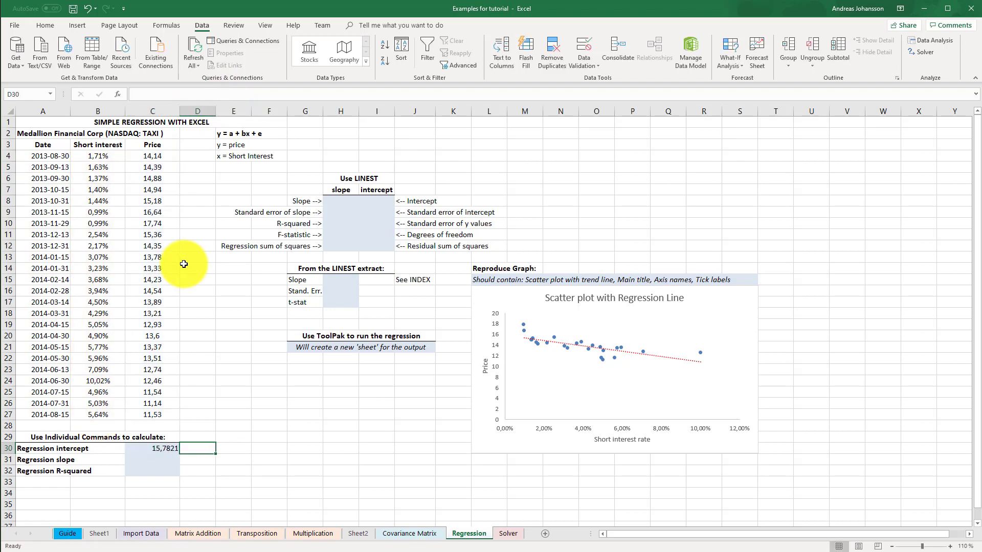
pyautogui.click(166, 448)
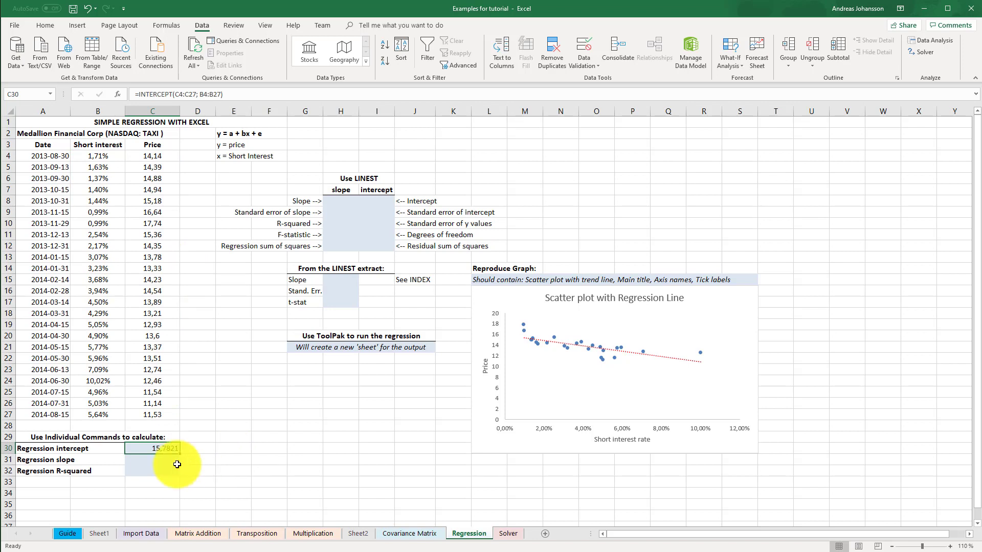
# Name the Price range C4:C27 y
pyautogui.moveTo(148, 154); pyautogui.dragTo(168, 415)
pyautogui.click(19, 95)
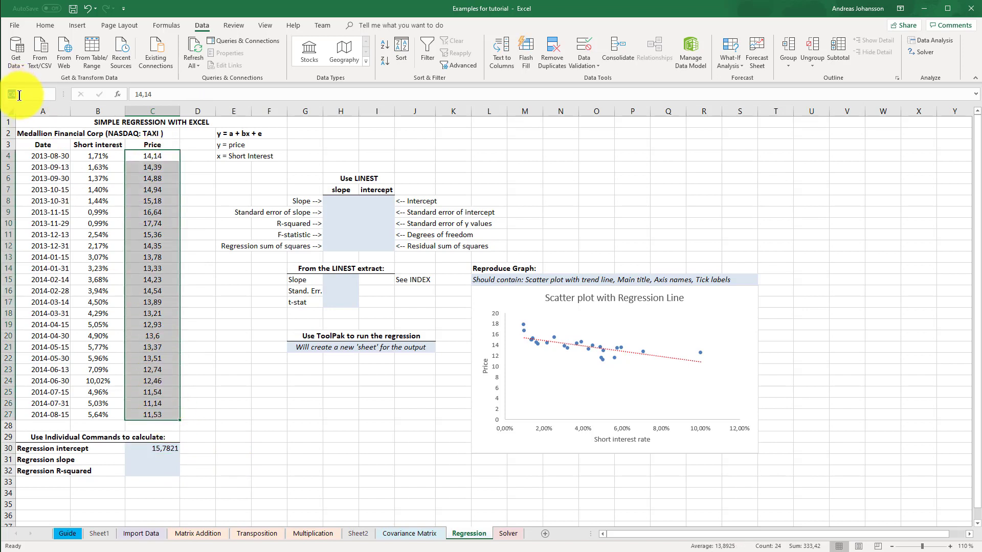
pyautogui.write('y')
pyautogui.press('Return')
# Try to name the Short interest range B4:B27 x
pyautogui.moveTo(97, 156); pyautogui.dragTo(98, 415)
pyautogui.click(21, 95)
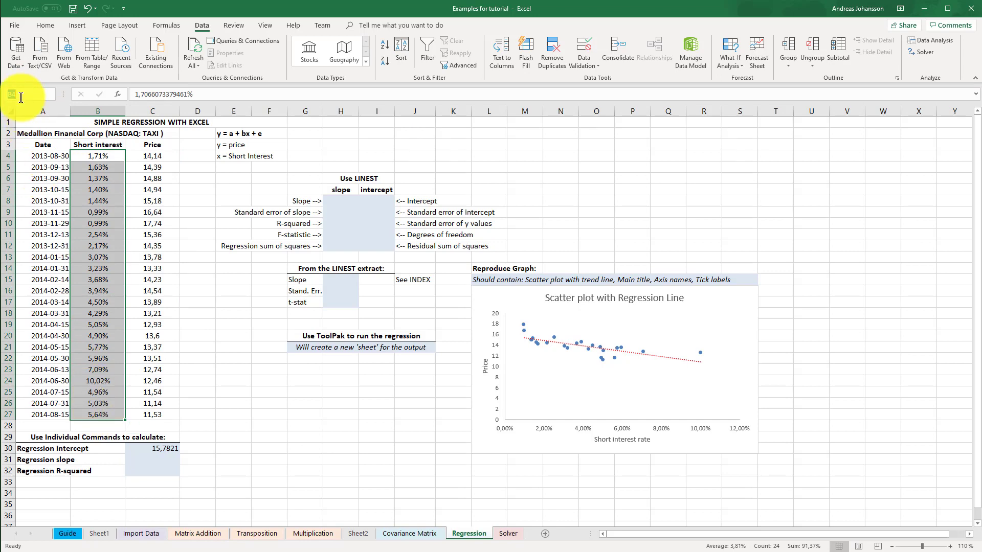
pyautogui.write('x')
pyautogui.press('Return')
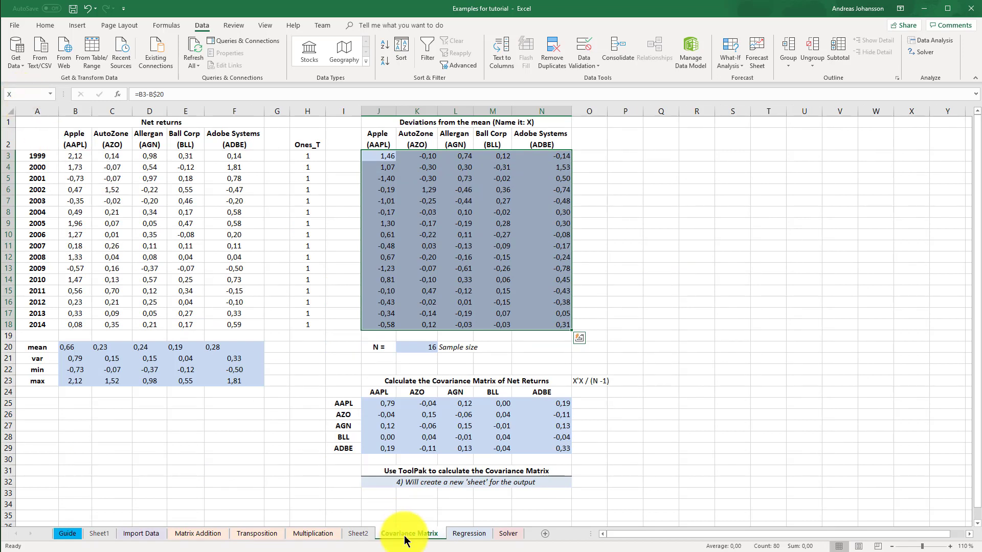
# Check the name of the deviations range J3:N18 on the Covariance Matrix sheet and return to the Regression sheet
pyautogui.click(438, 123)
pyautogui.moveTo(378, 155); pyautogui.dragTo(558, 323)
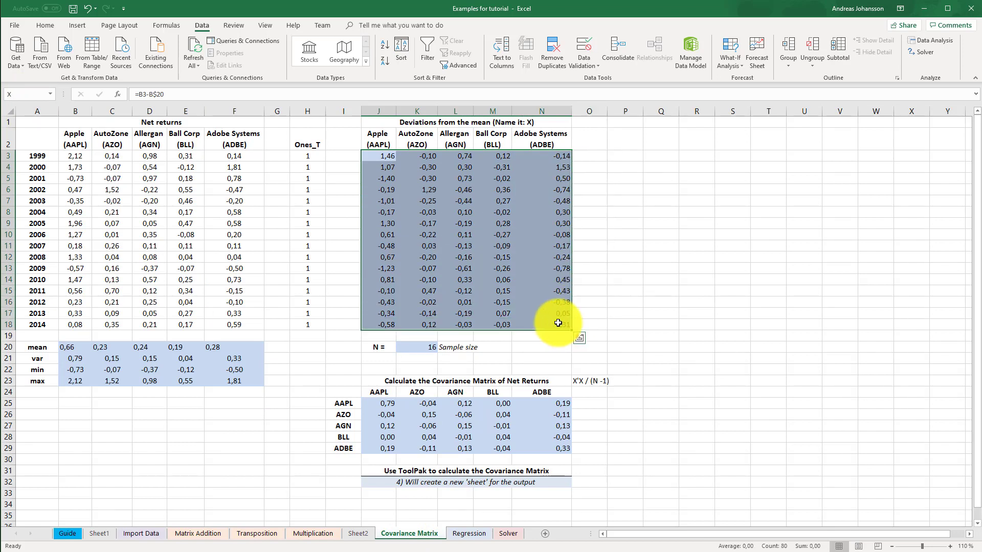
pyautogui.click(19, 96)
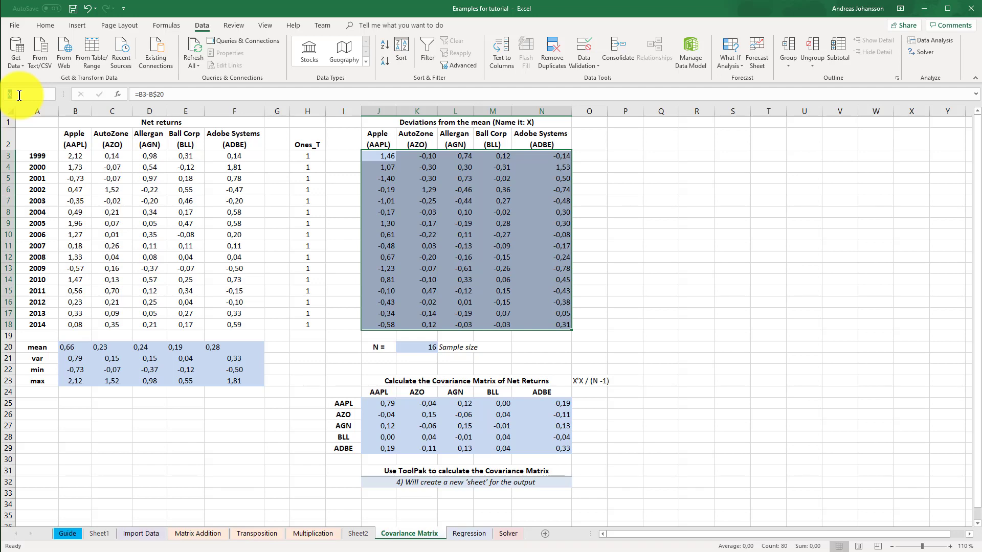
pyautogui.click(468, 533)
# Delete the defined name X that refers to J3:N18 on the Covariance Matrix sheet
pyautogui.moveTo(100, 157); pyautogui.dragTo(97, 417)
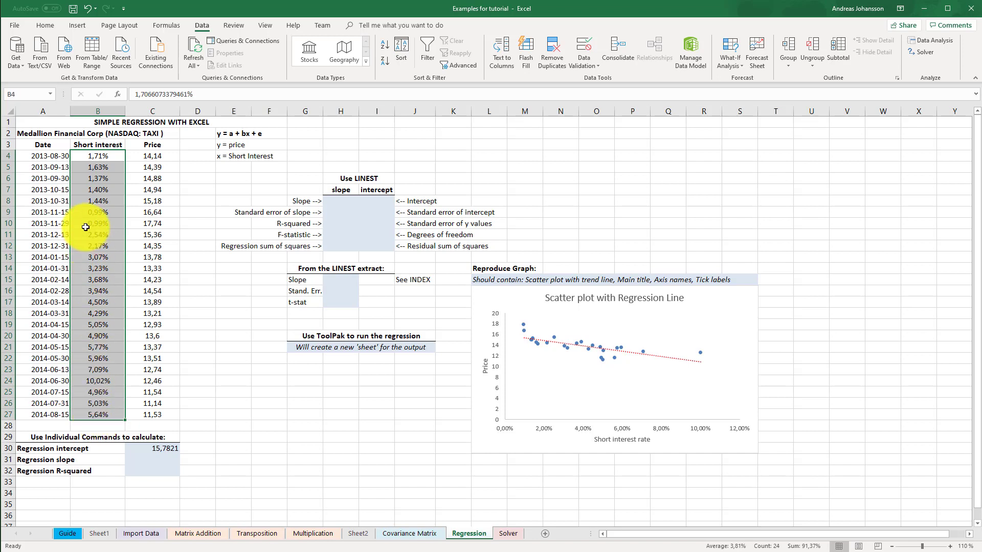
pyautogui.click(167, 26)
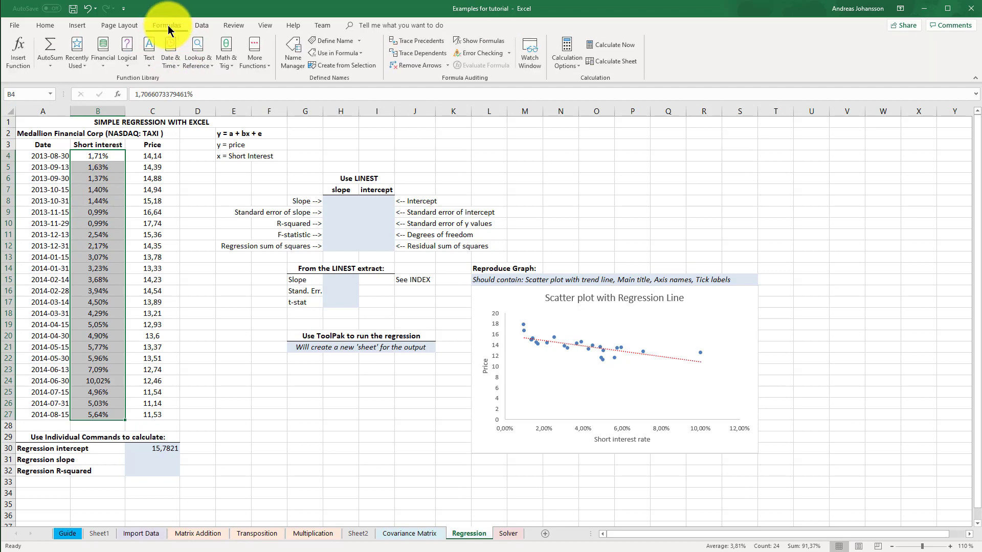
pyautogui.click(296, 66)
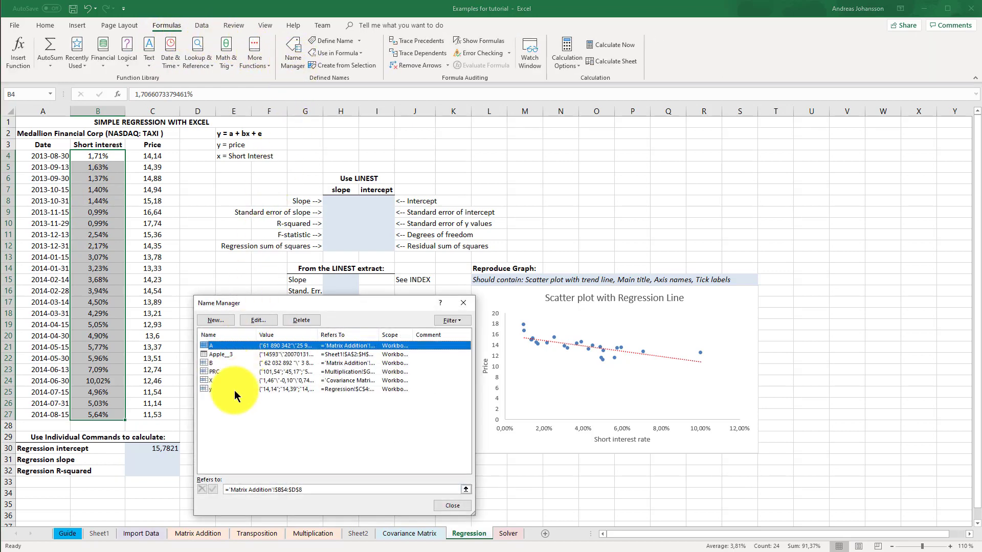
pyautogui.click(209, 380)
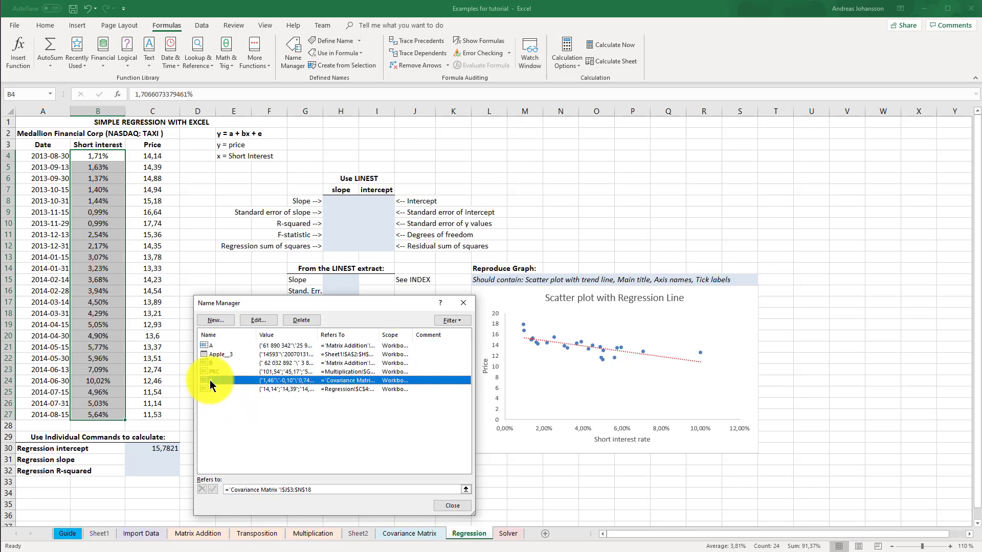
pyautogui.click(313, 320)
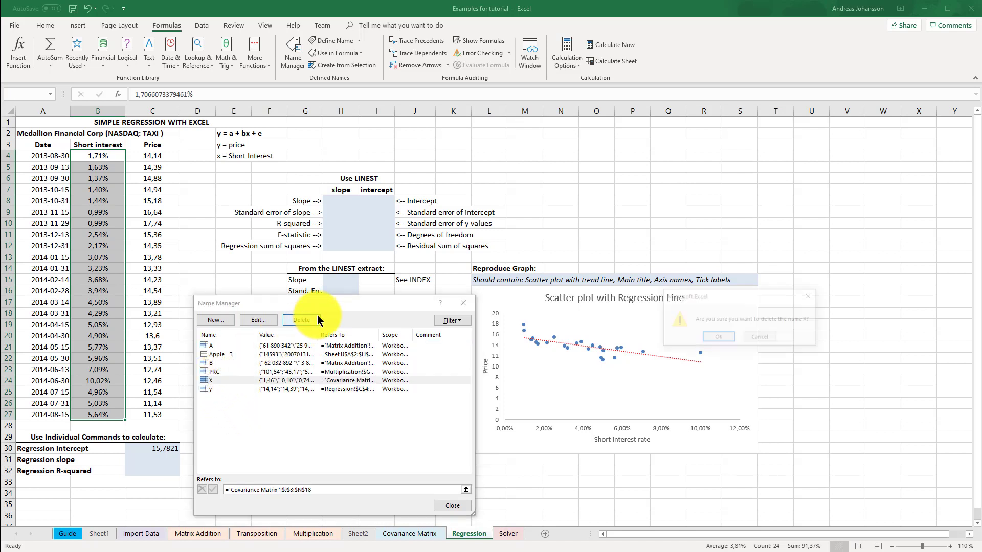
pyautogui.click(718, 337)
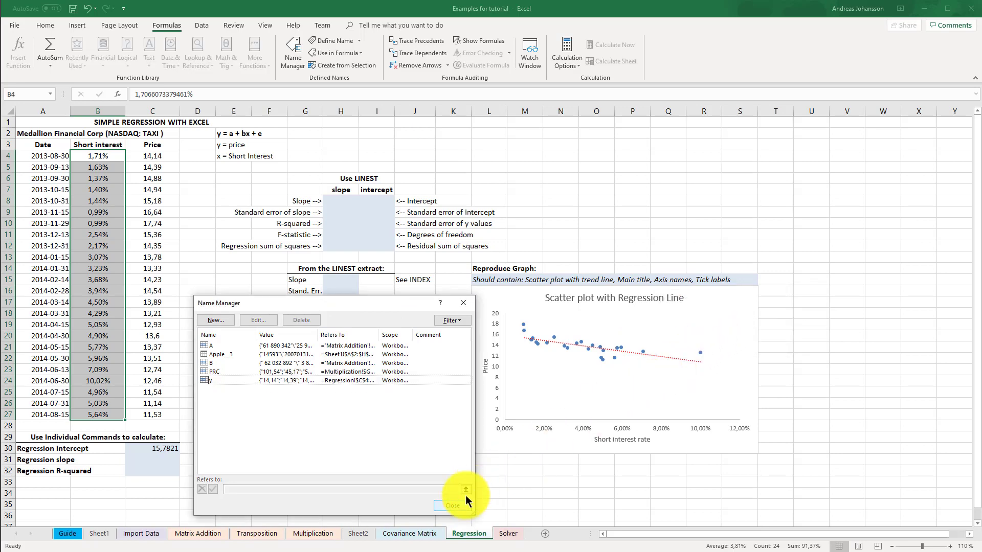
pyautogui.click(443, 510)
# Name the Short interest range B4:B27 x
pyautogui.doubleClick(91, 156)
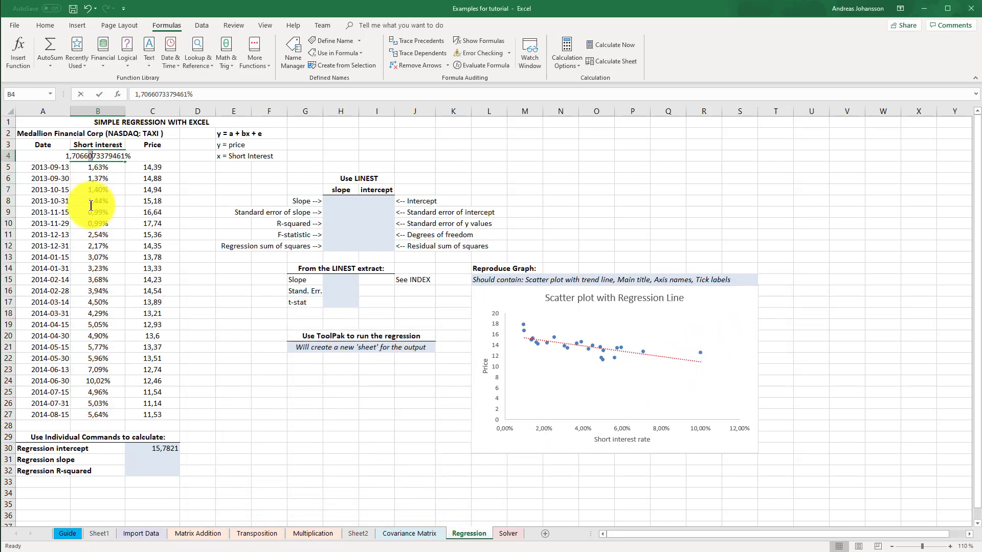
pyautogui.press('Escape')
pyautogui.moveTo(94, 156); pyautogui.dragTo(107, 419)
pyautogui.click(24, 95)
pyautogui.write('x')
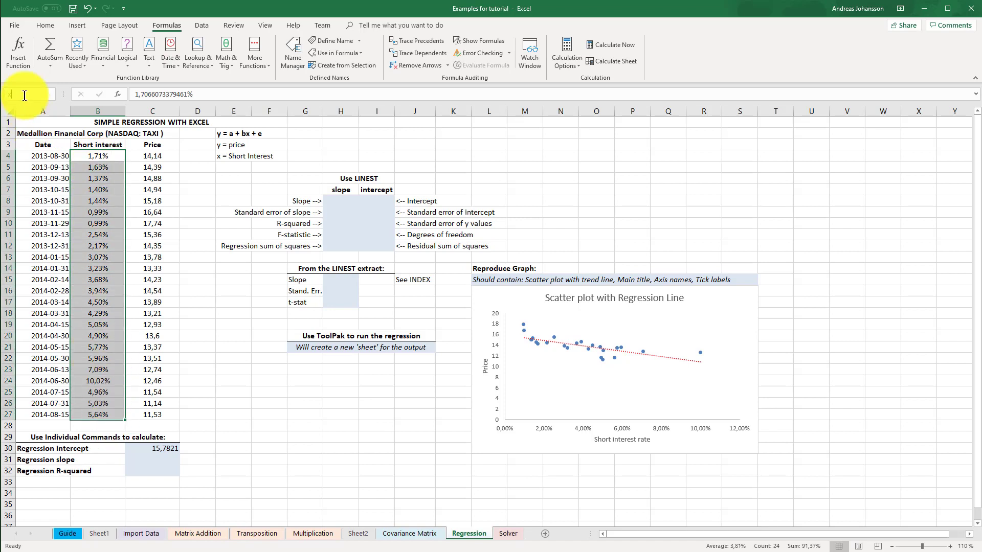
pyautogui.press('Return')
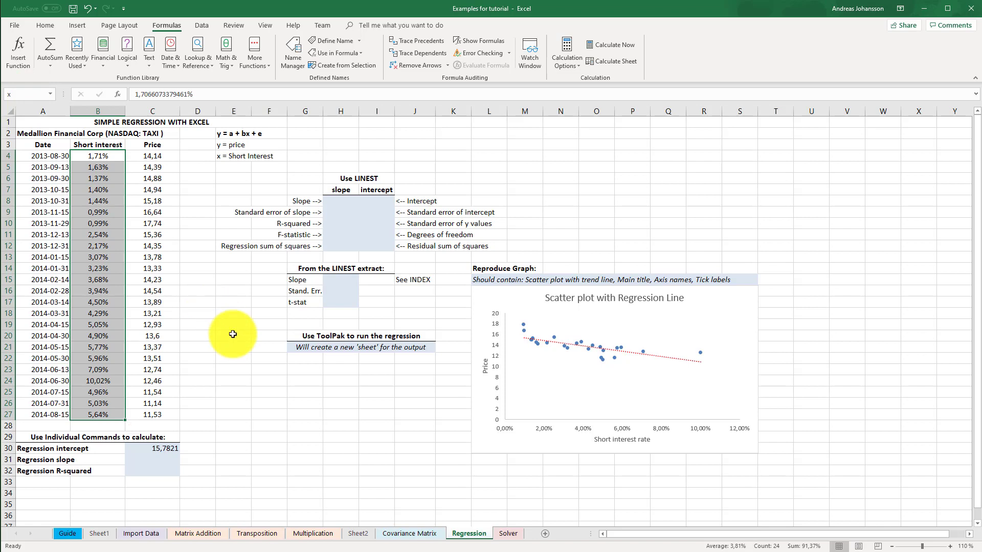
# Examine the covariance matrix in J25:N29 on the Covariance Matrix sheet and the use of x in its MMULT formula
pyautogui.click(409, 533)
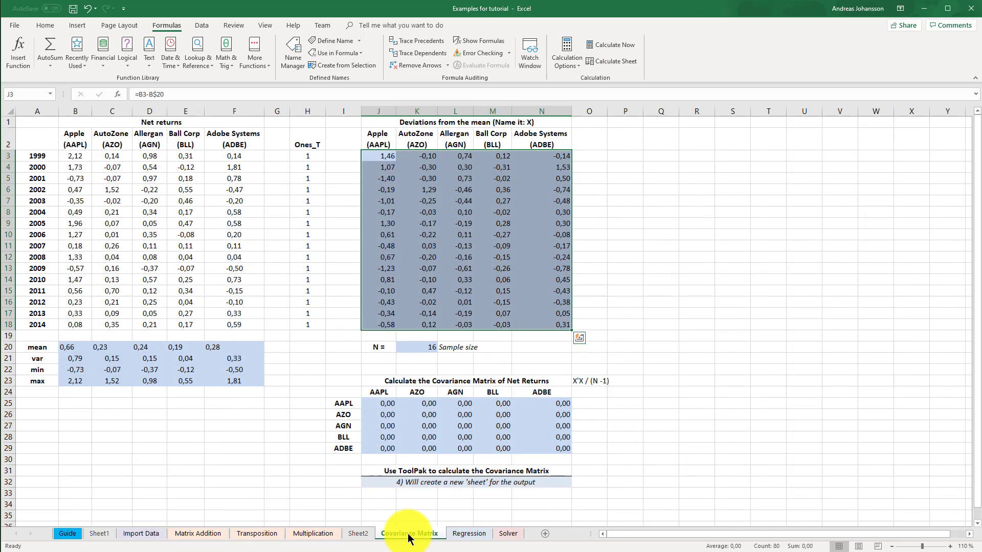
pyautogui.moveTo(379, 403); pyautogui.dragTo(543, 449)
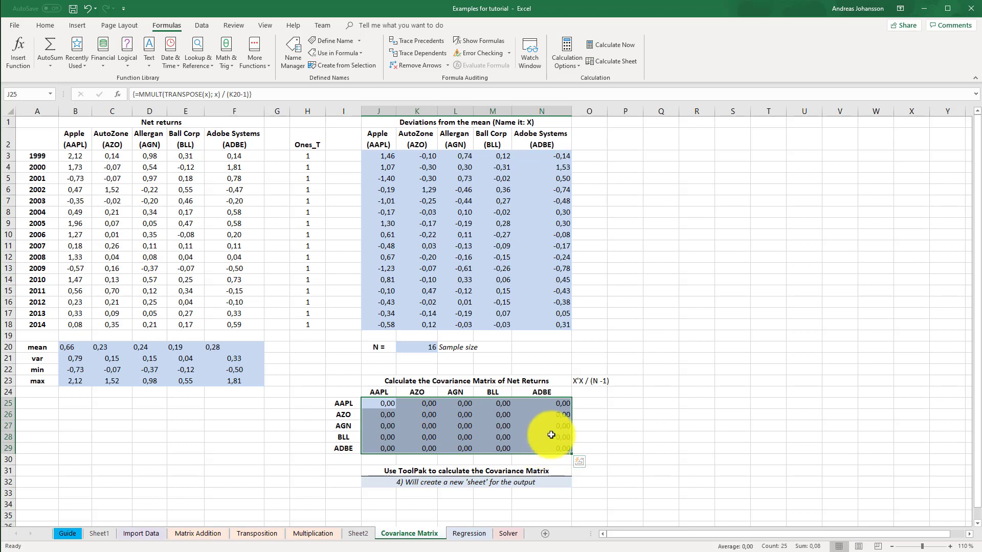
pyautogui.click(598, 346)
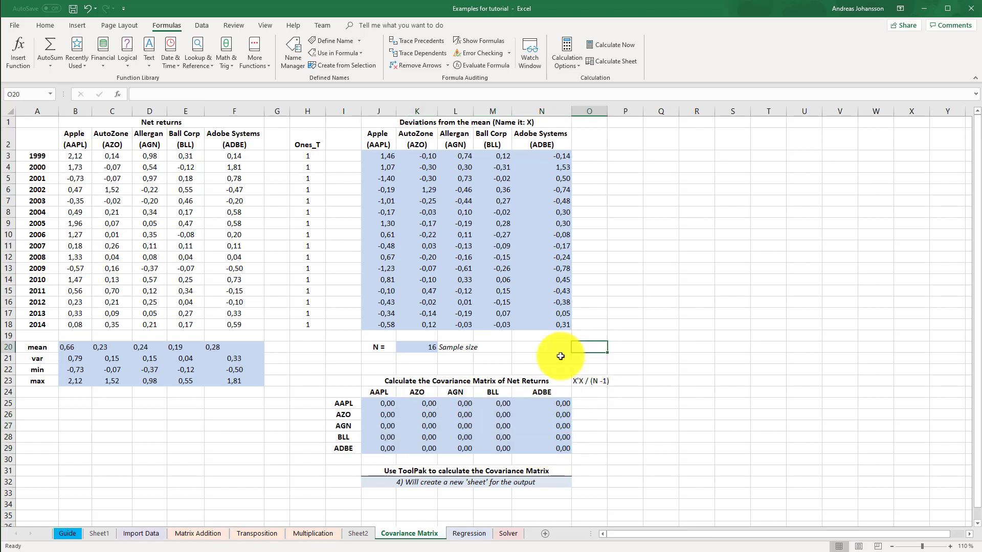
pyautogui.moveTo(381, 403); pyautogui.dragTo(568, 449)
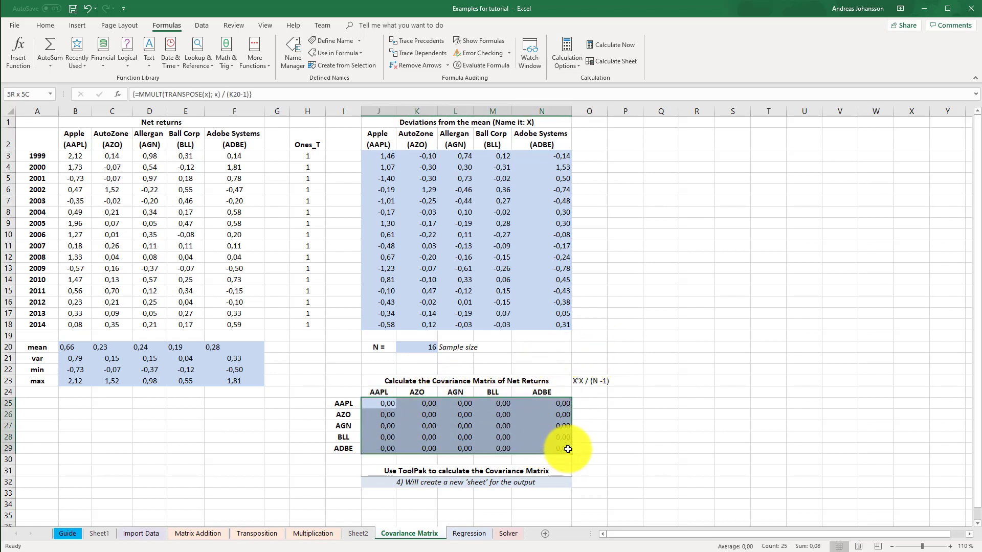
pyautogui.click(418, 426)
pyautogui.click(386, 406)
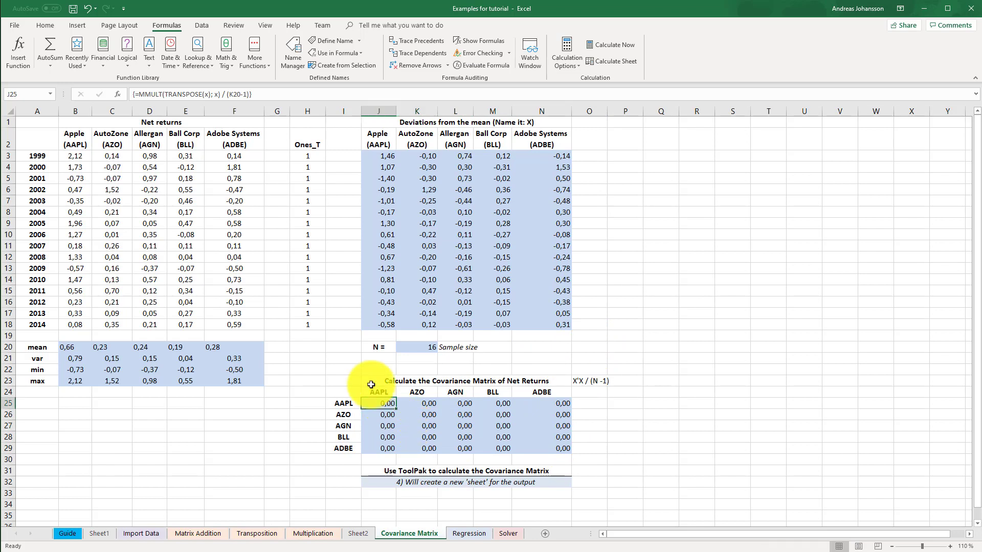
pyautogui.click(204, 95)
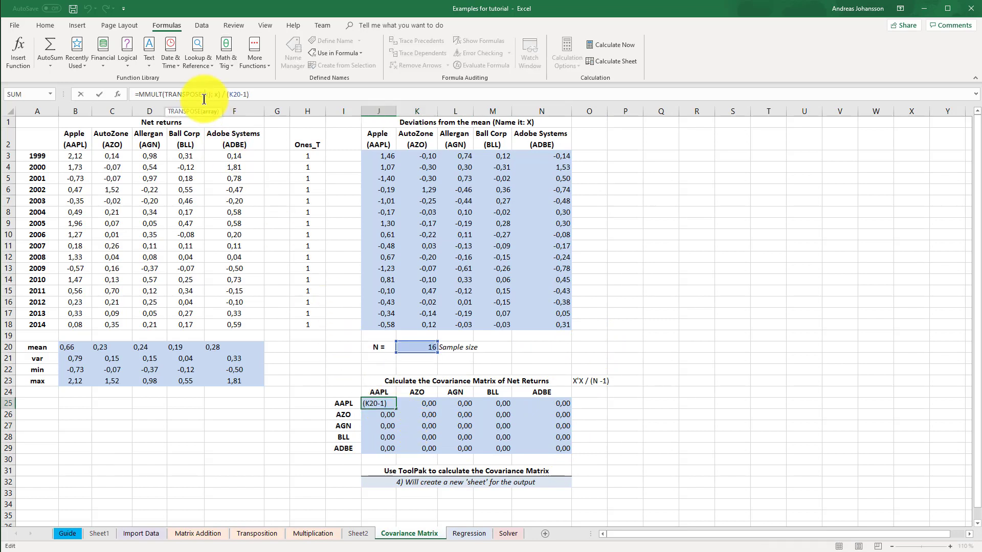
pyautogui.press('Escape')
# Locate the range named x and compare it with the deviations heading on the Covariance Matrix sheet
pyautogui.click(23, 93)
pyautogui.write('x')
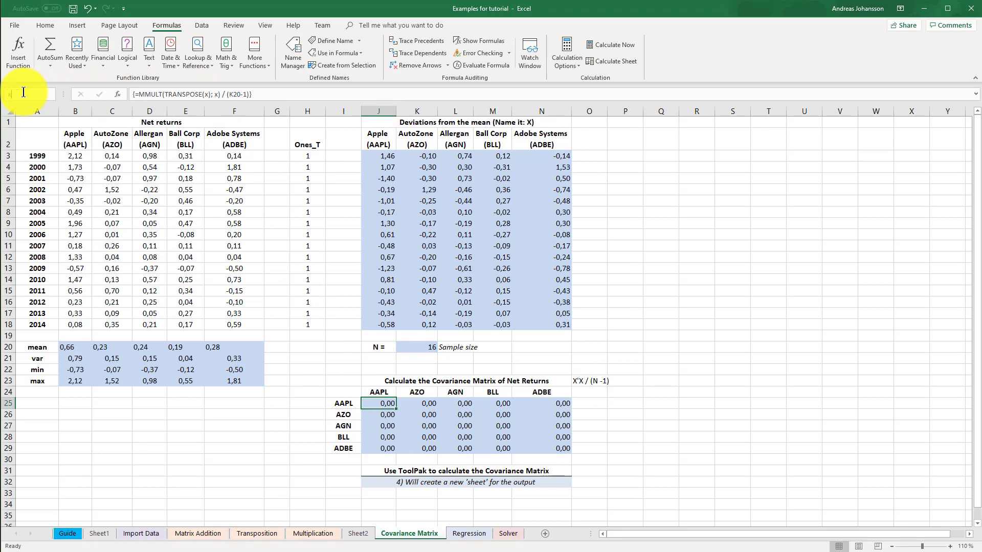
pyautogui.press('Return')
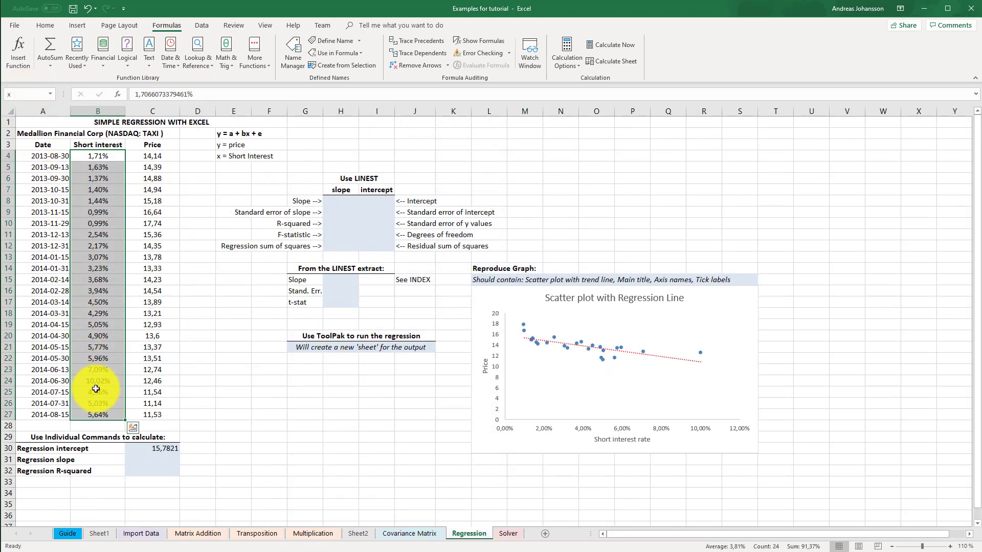
pyautogui.click(406, 533)
pyautogui.click(419, 123)
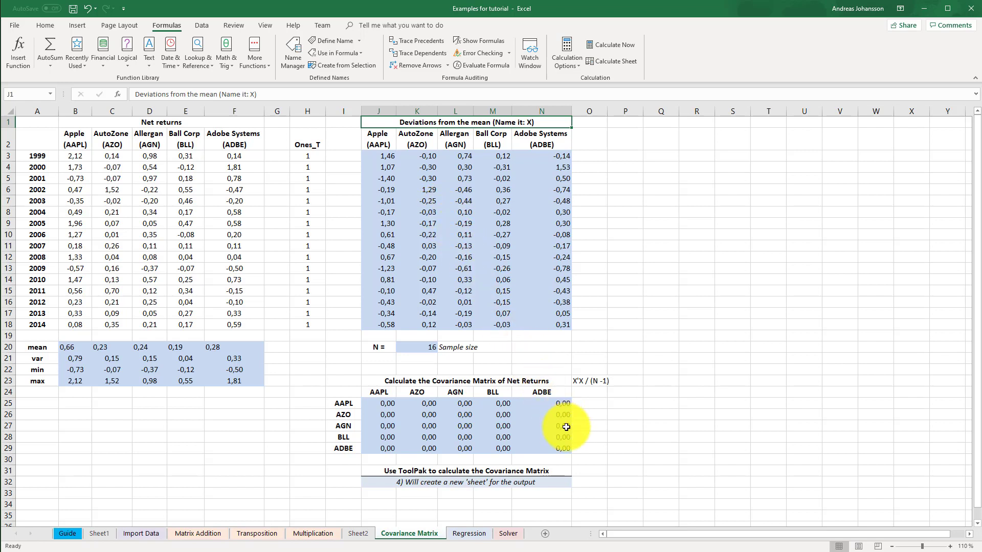
# Return to the Regression sheet and check which cells the names y and x cover in the Price and Short interest columns
pyautogui.click(461, 422)
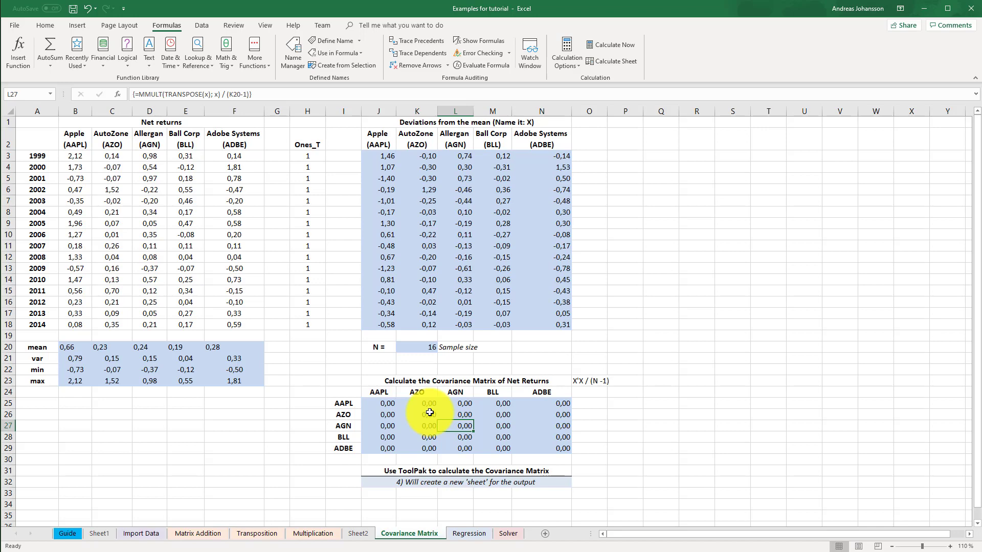
pyautogui.click(467, 534)
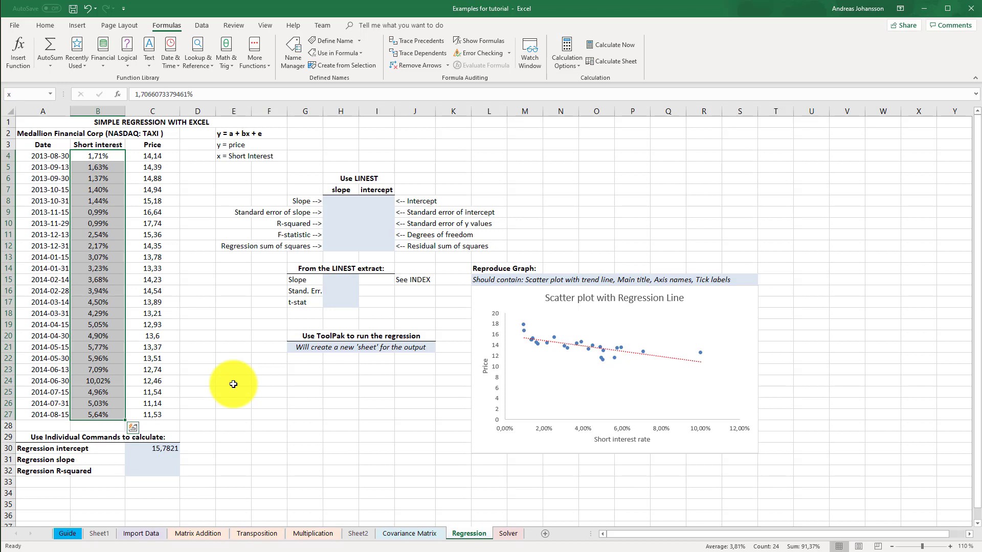
pyautogui.click(207, 324)
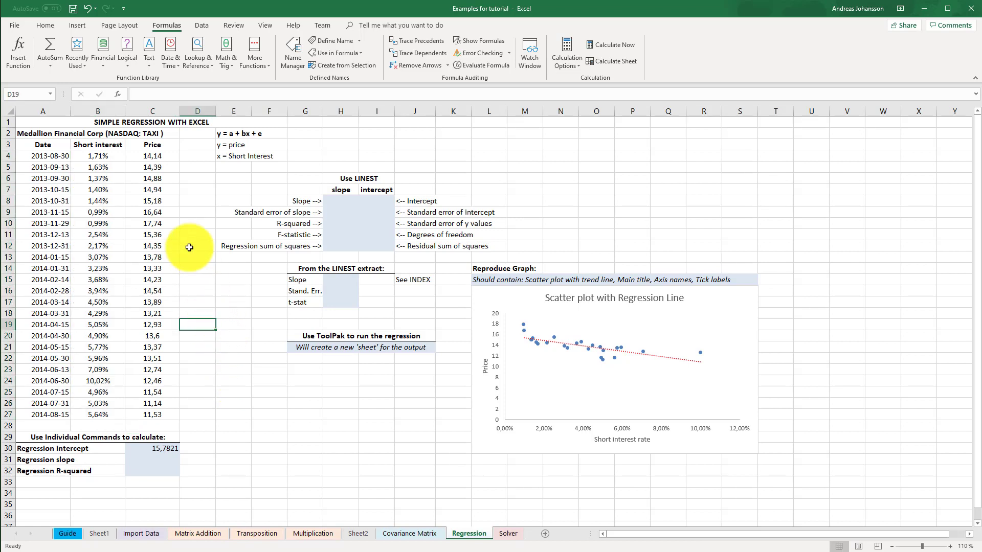
pyautogui.moveTo(154, 156); pyautogui.dragTo(151, 415)
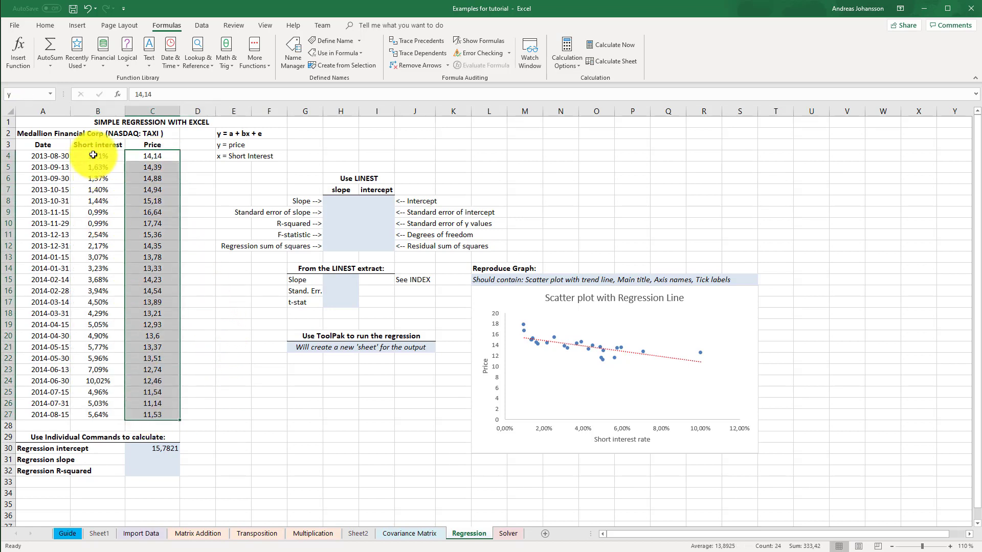
pyautogui.moveTo(93, 155); pyautogui.dragTo(99, 414)
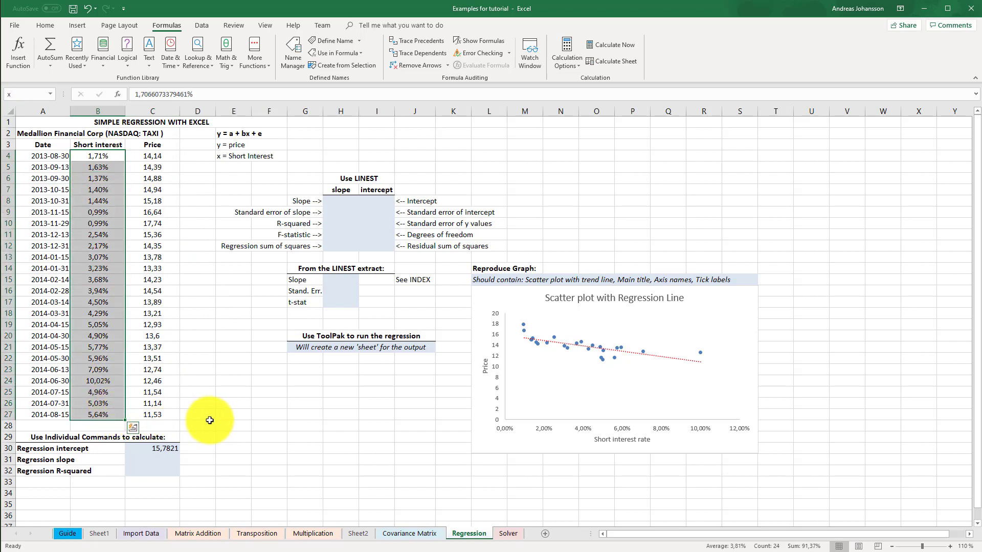
# Calculate the regression slope in C31 with =SLOPE(y; x)
pyautogui.click(226, 425)
pyautogui.click(154, 460)
pyautogui.write('=')
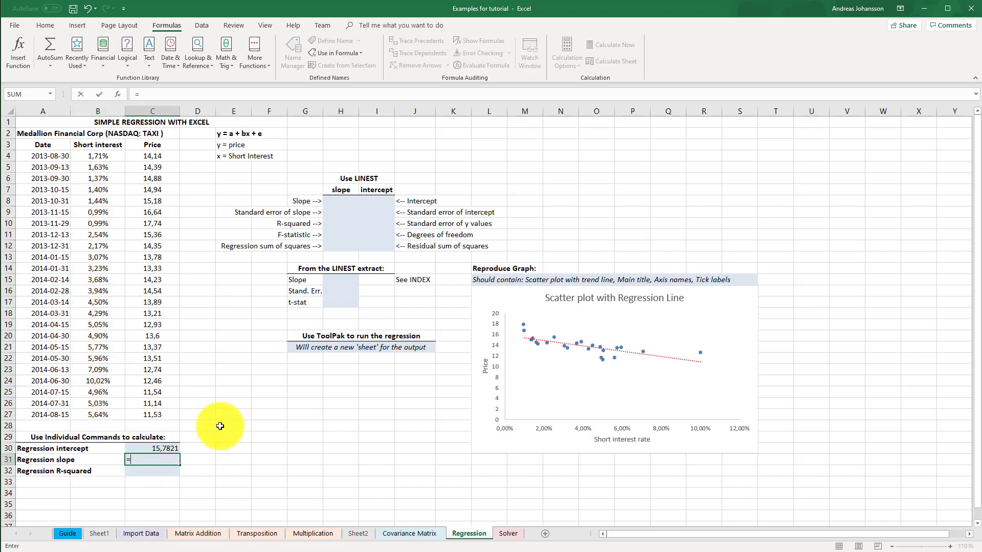
pyautogui.write('SLOPE(')
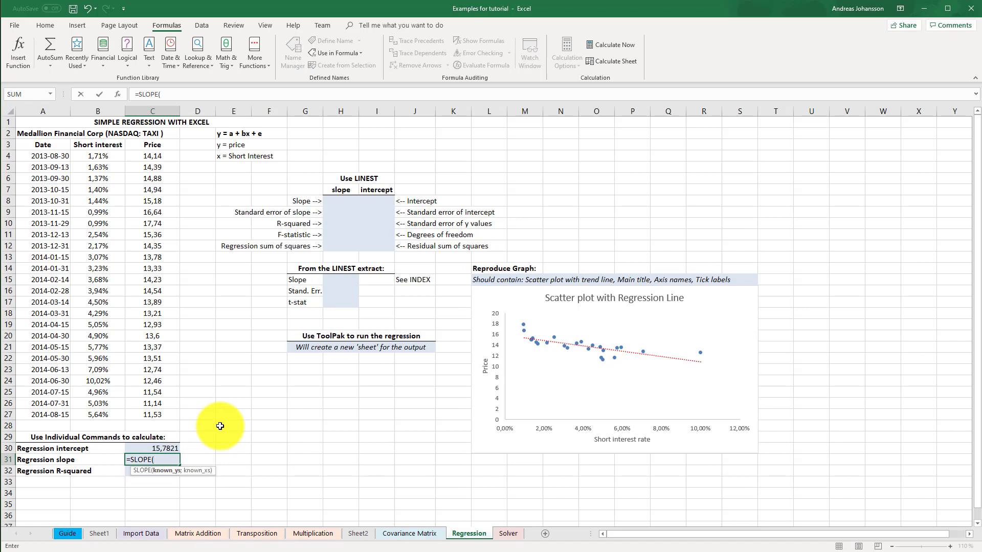
pyautogui.write('y; x)')
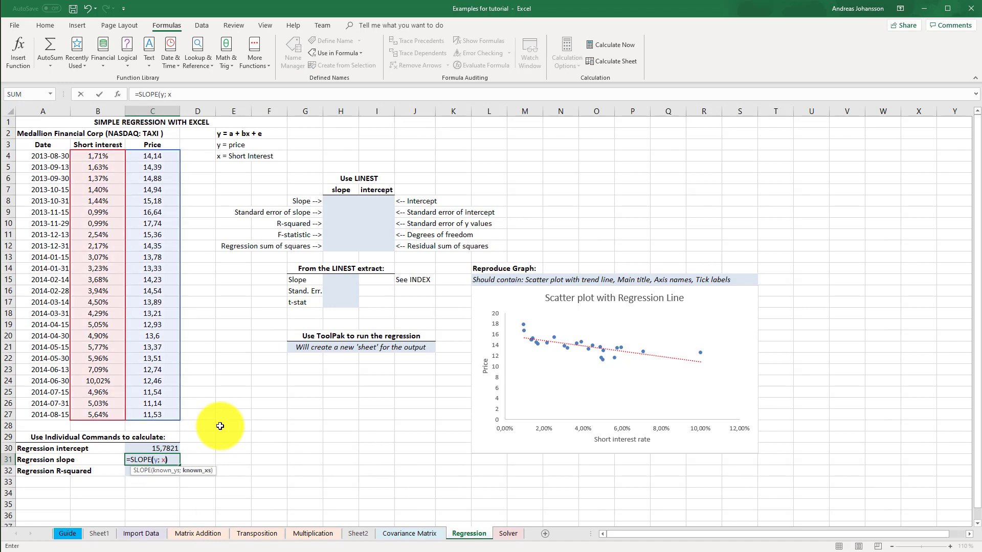
pyautogui.press('Return')
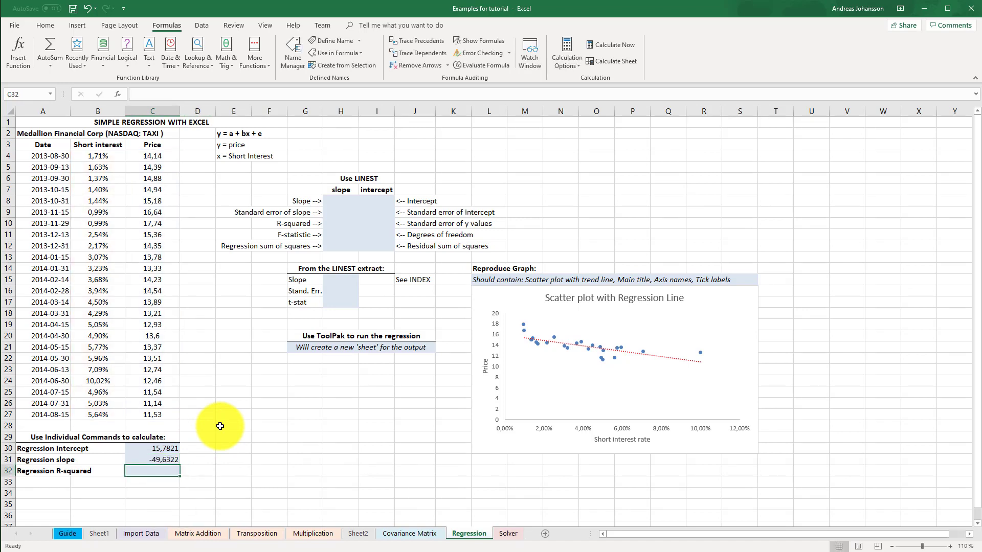
# Calculate the regression R-squared in C32 with =RSQ(y;x)
pyautogui.write('=RSQ(')
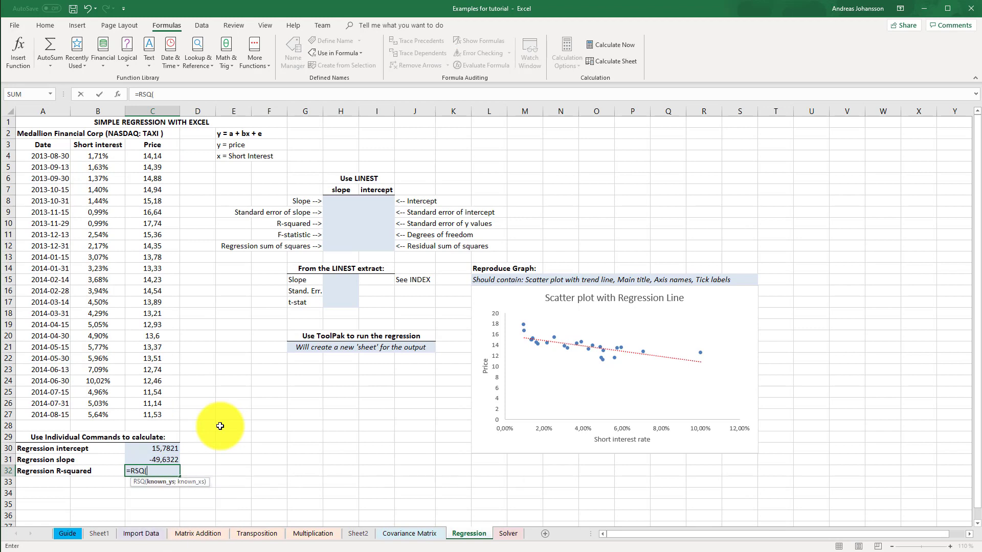
pyautogui.write('y;')
pyautogui.write('x)')
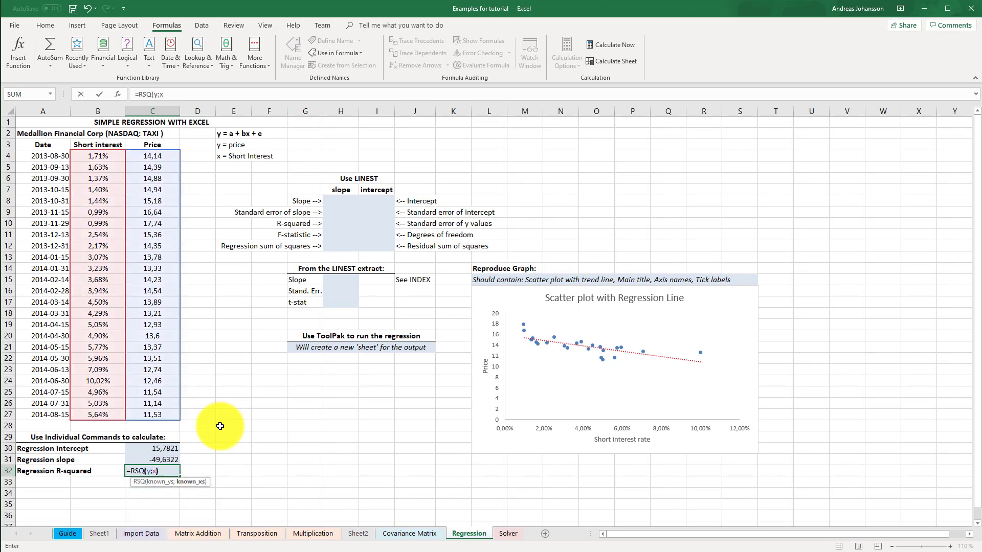
pyautogui.press('Tab')
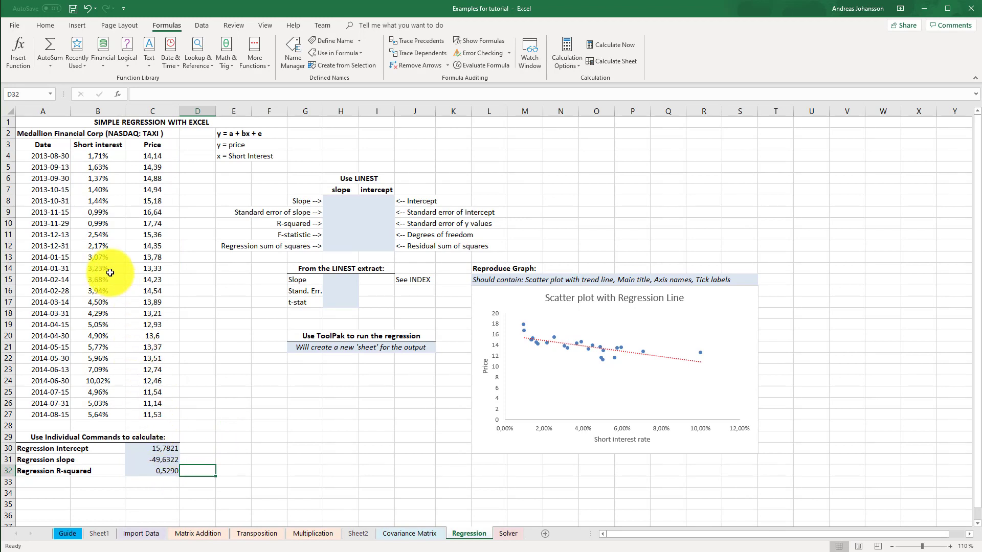
# Enter =LINEST(y; x; TRUE; TRUE) in H8, the slope cell of the Use LINEST table
pyautogui.click(378, 179)
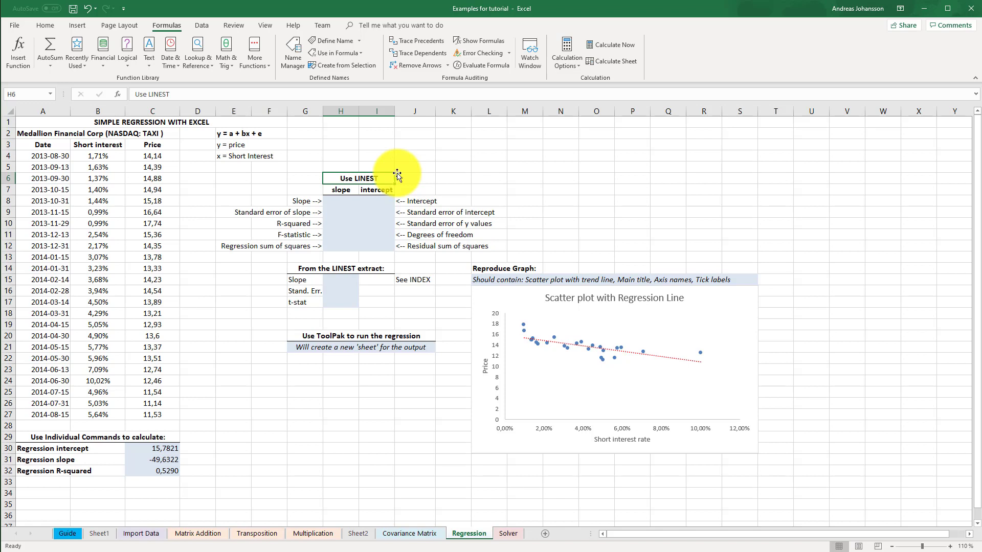
pyautogui.click(330, 203)
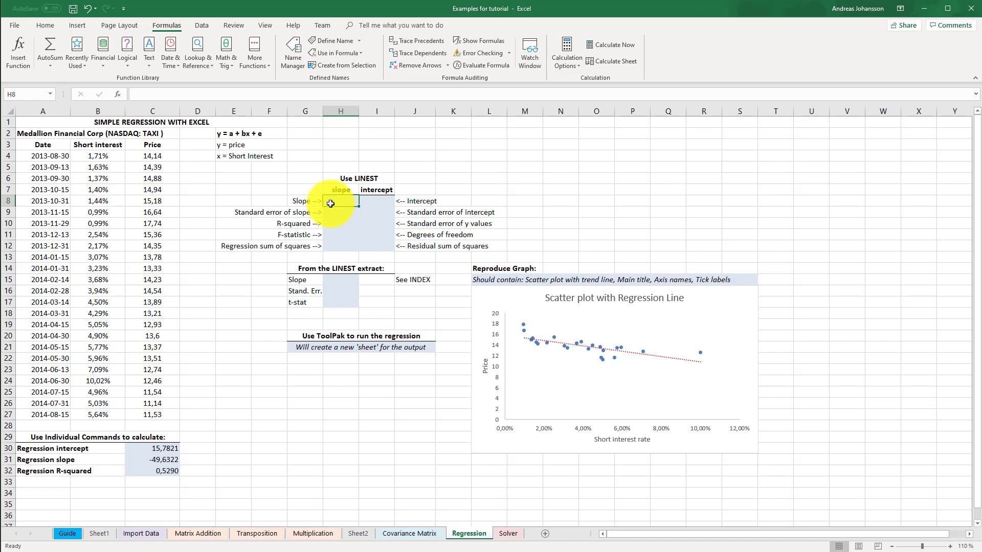
pyautogui.write('=L')
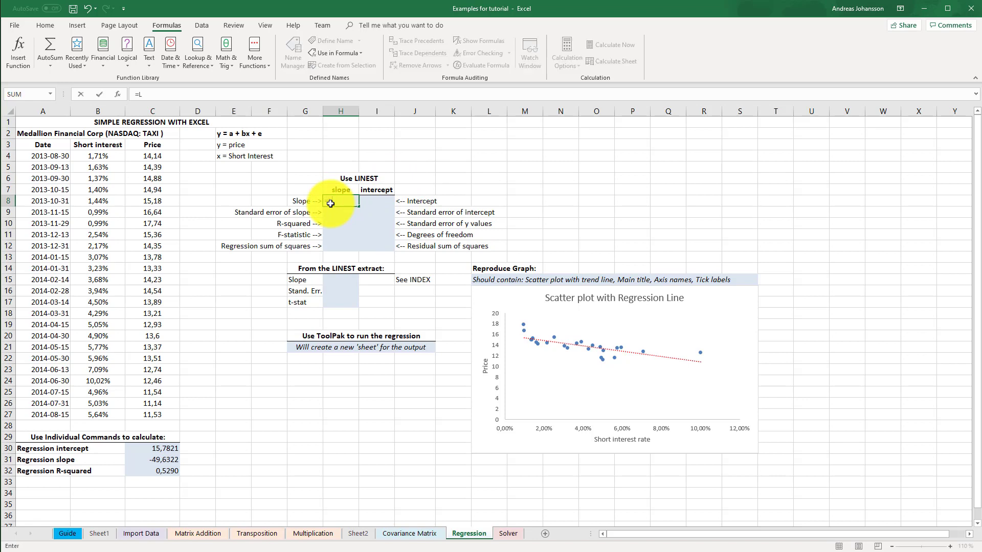
pyautogui.write('INEST(')
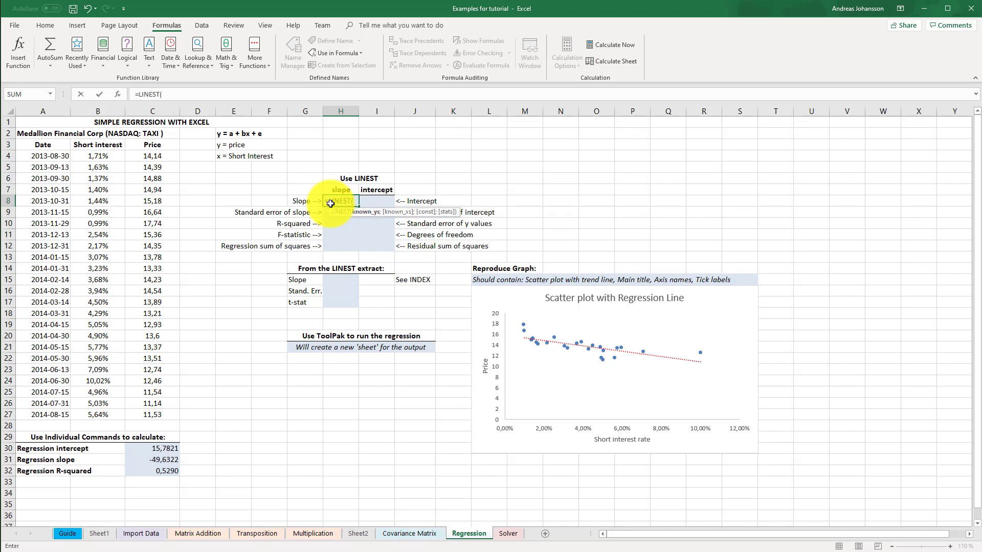
pyautogui.write('y; x)')
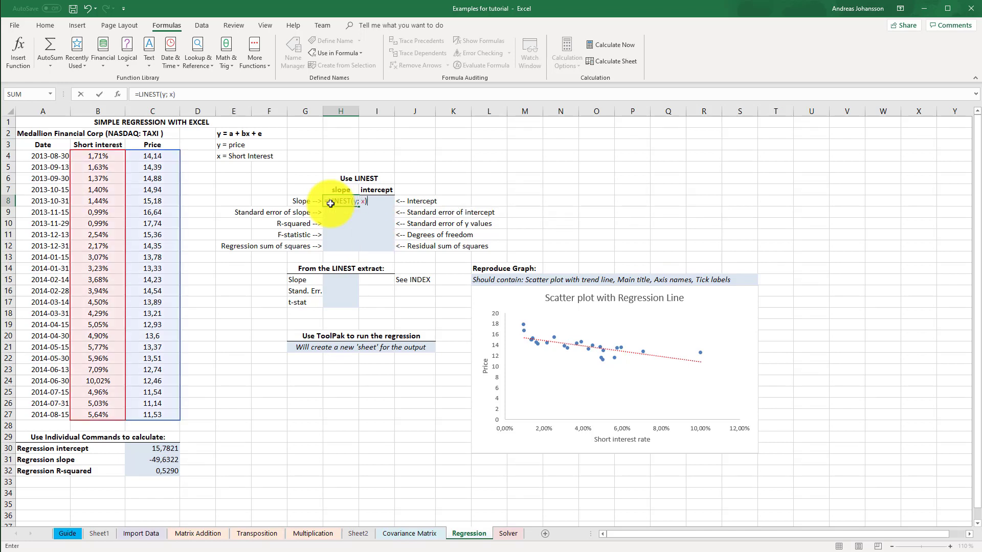
pyautogui.press('BackSpace')
pyautogui.write('; x')
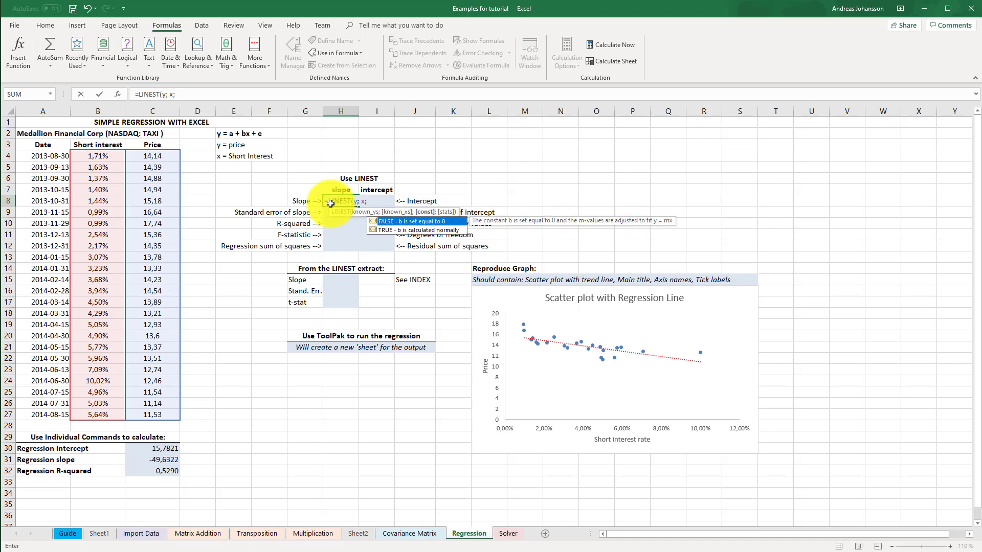
pyautogui.write(' T')
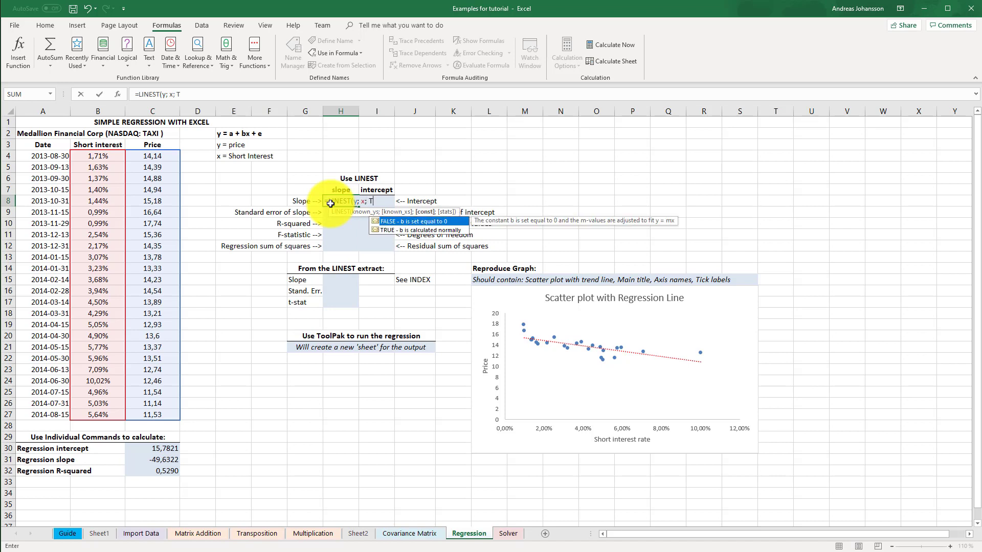
pyautogui.write('RUE; ')
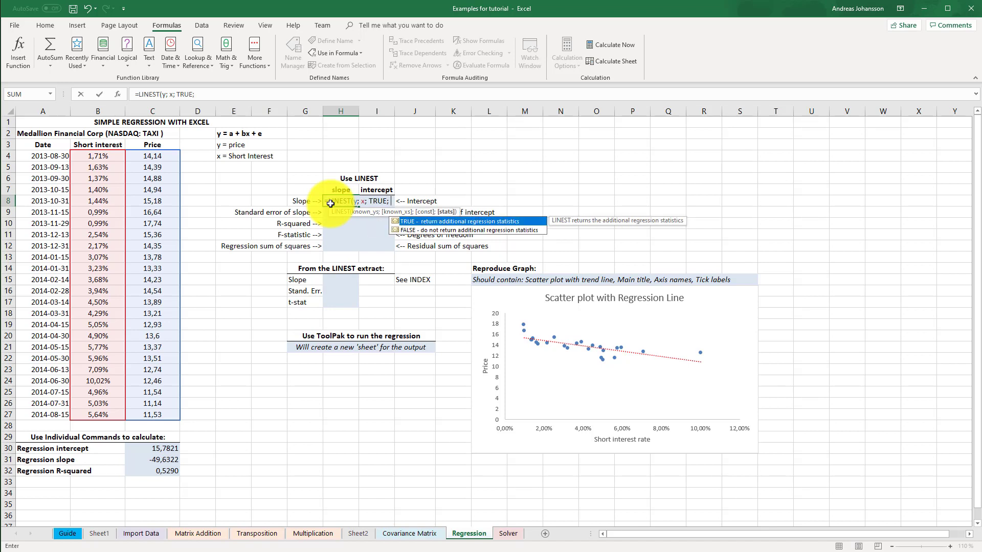
pyautogui.write('TRUE)')
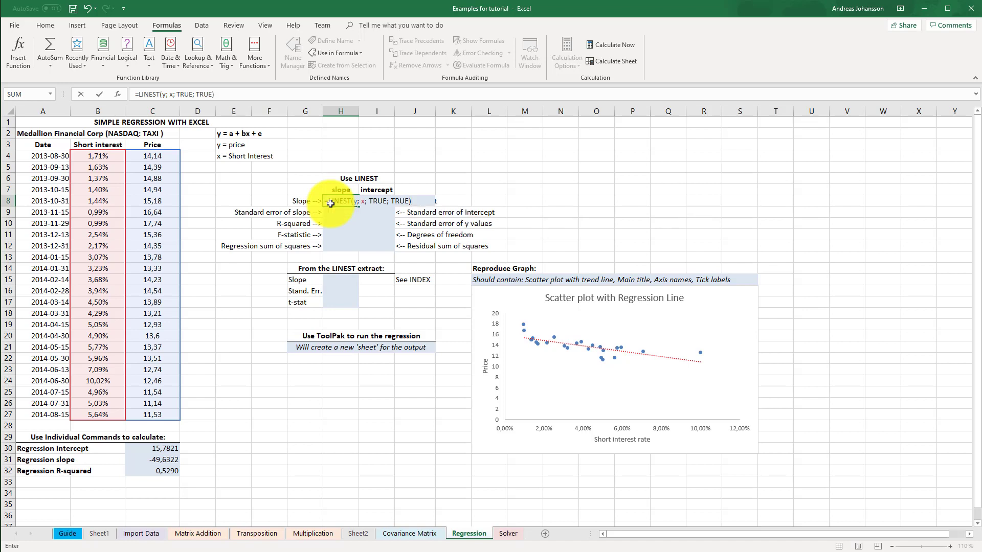
pyautogui.press('Tab')
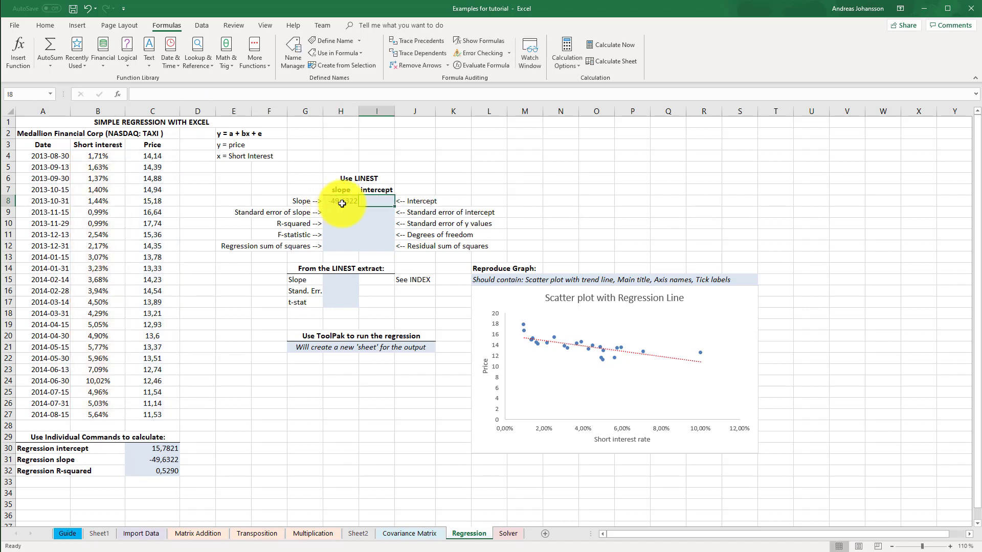
# Undo the removal of the Slope label in G8
pyautogui.click(331, 203)
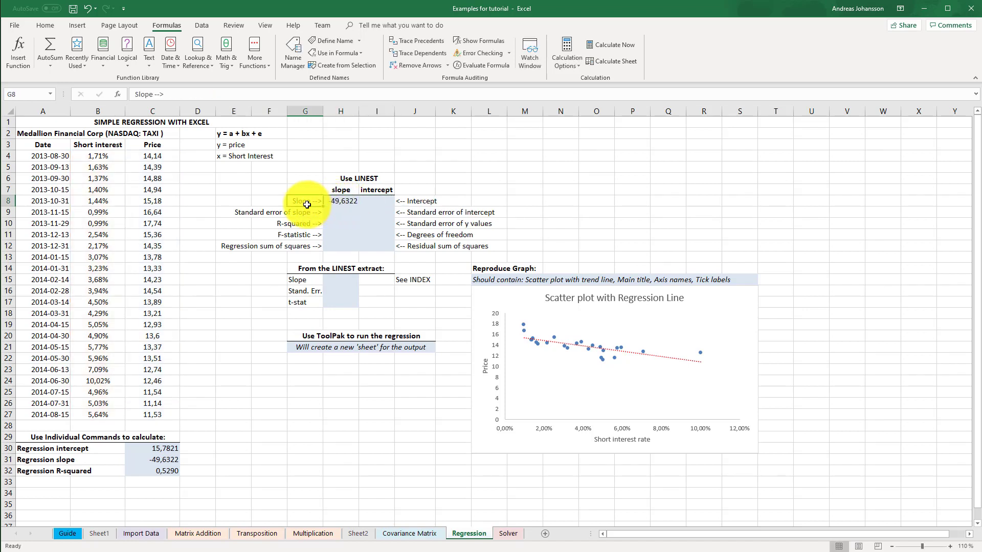
pyautogui.click(477, 173)
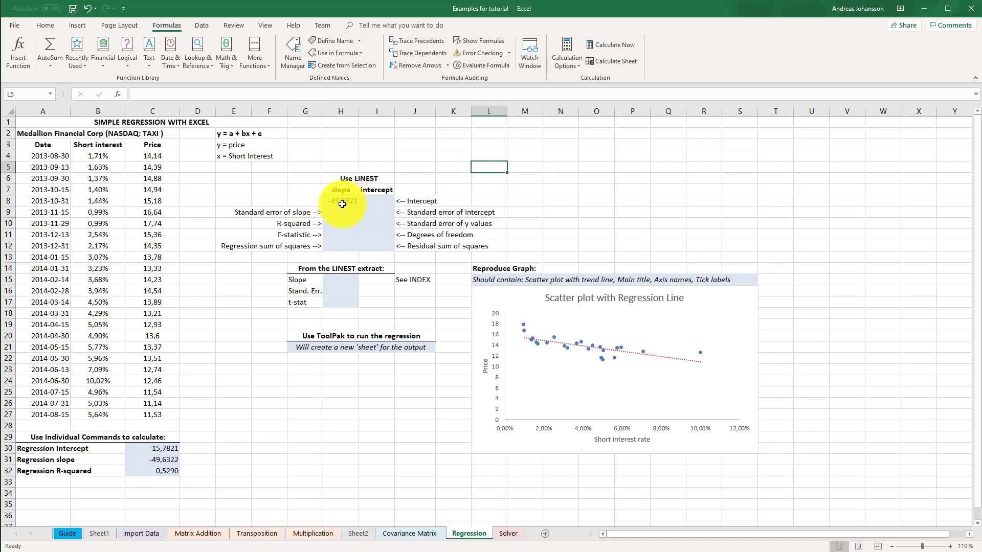
pyautogui.hotkey('ctrl', 'z')
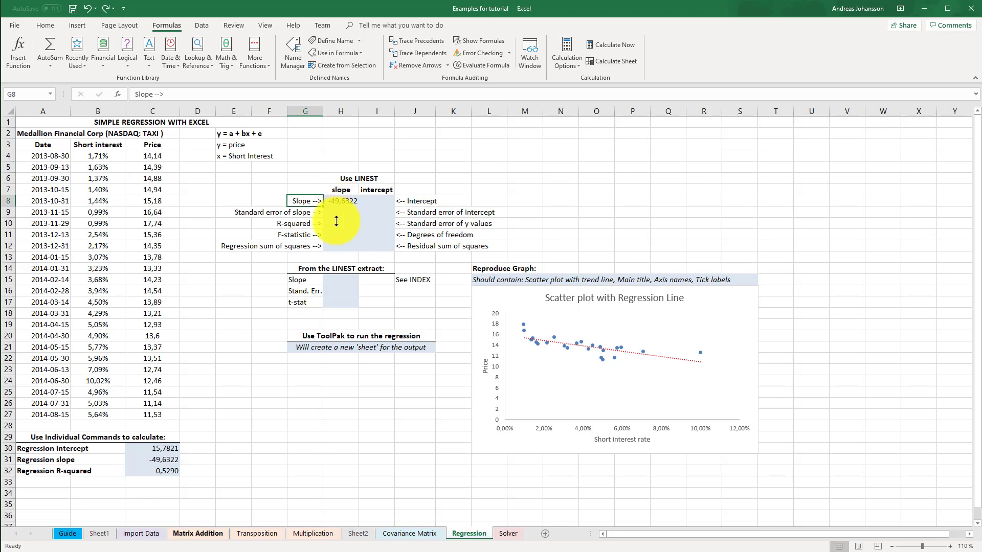
# Switch to the browser, look up "linest excel" and read the Office Support article on LINEST's syntax, returned statistics and examples
pyautogui.click(218, 551)
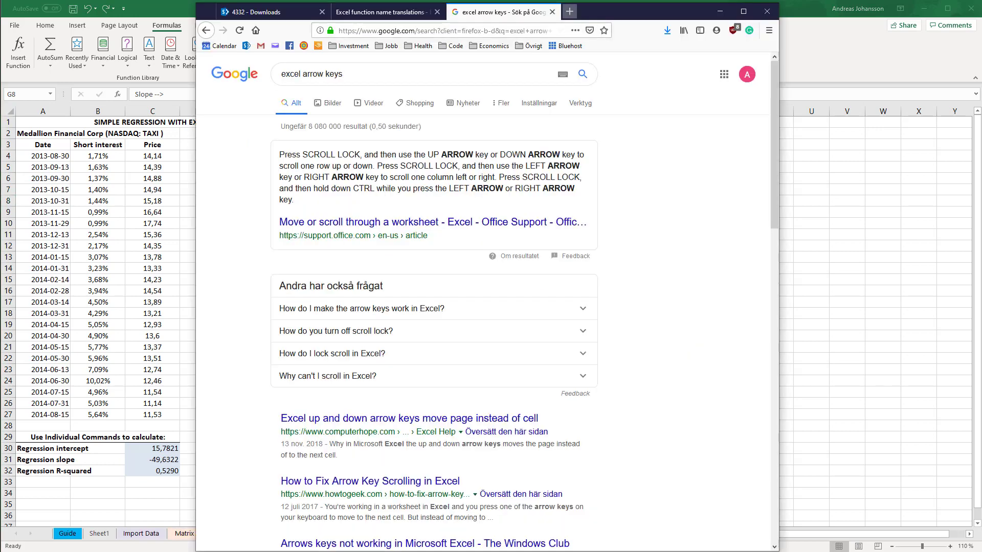
pyautogui.click(569, 11)
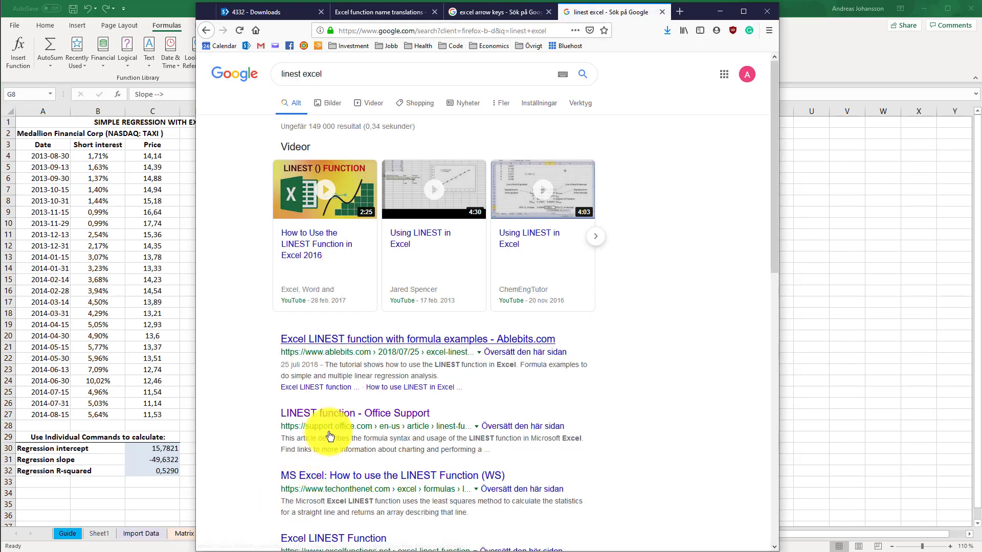
pyautogui.click(289, 414)
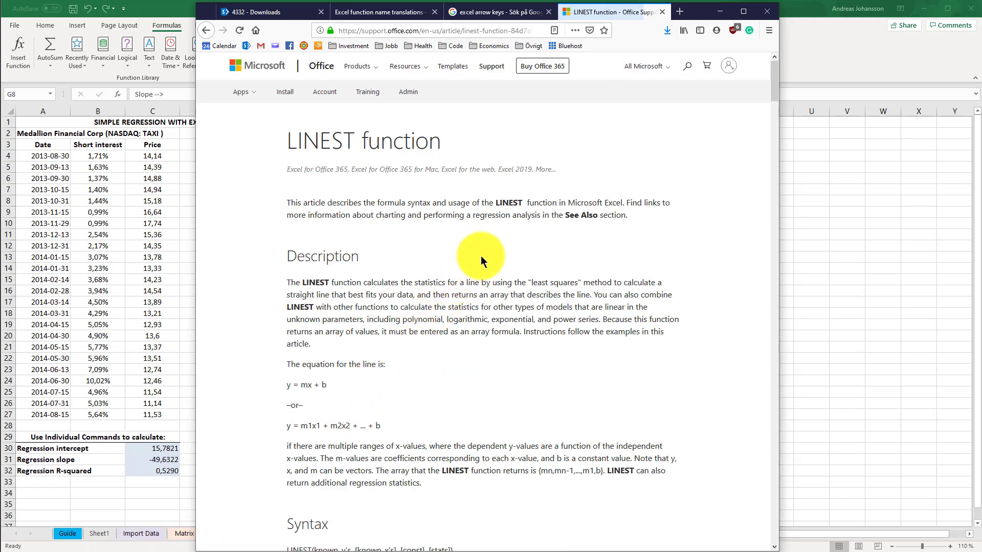
pyautogui.scroll(-4, 481, 261)
pyautogui.scroll(-12, 481, 261)
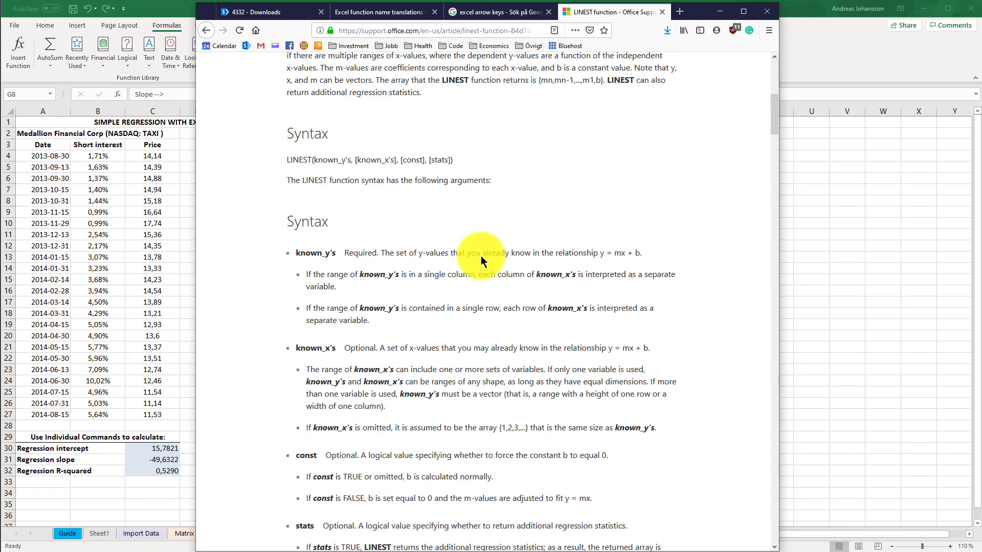
pyautogui.scroll(-17, 481, 261)
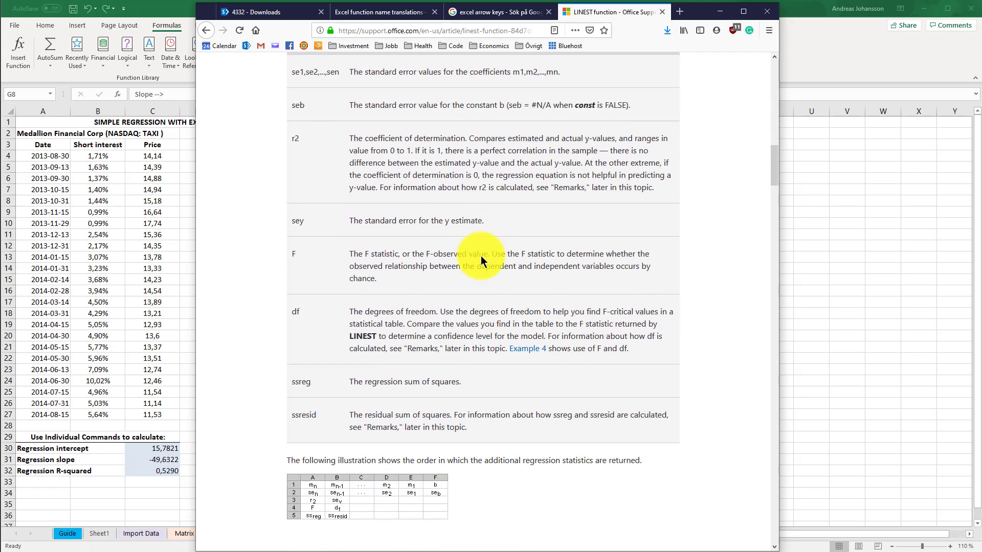
pyautogui.scroll(-5, 481, 261)
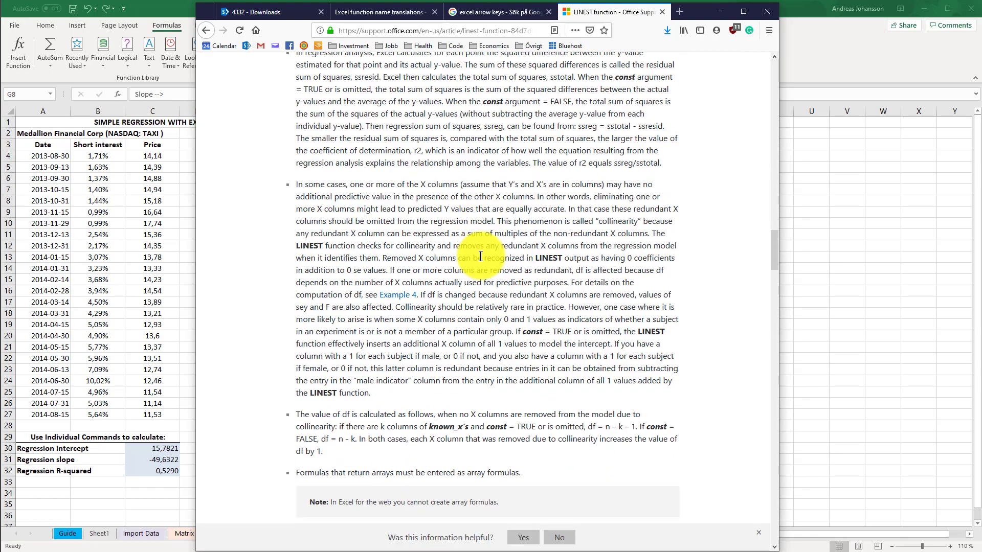
pyautogui.scroll(-20, 480, 255)
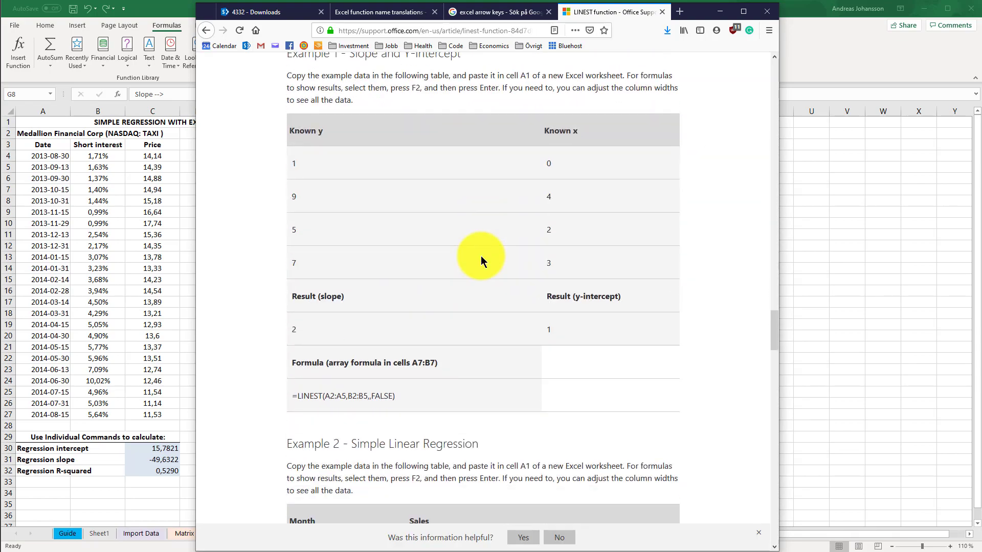
# Switch back to Excel and compare the LINEST formula in H8 with the statistic labels in columns G and J
pyautogui.click(170, 257)
pyautogui.click(341, 199)
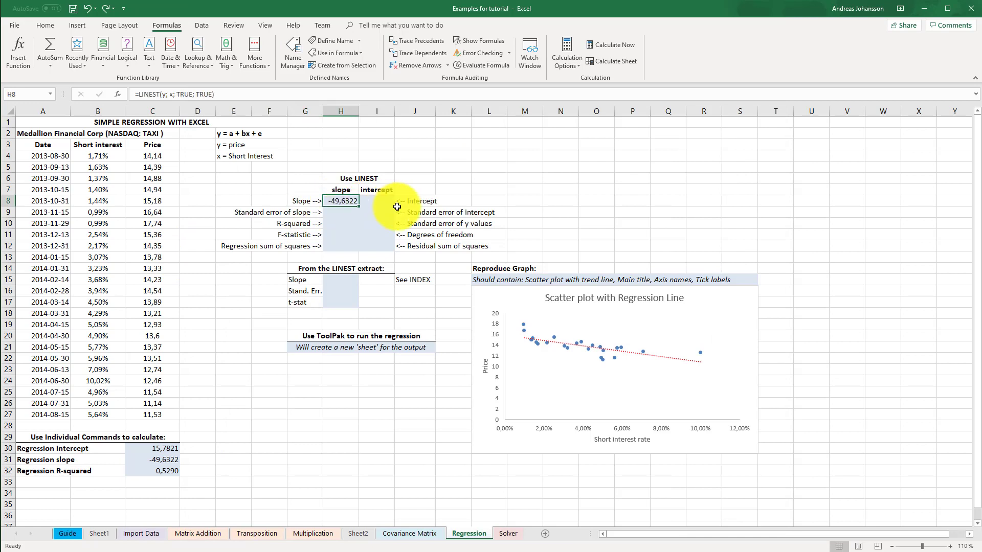
pyautogui.moveTo(307, 201); pyautogui.dragTo(307, 245)
pyautogui.moveTo(404, 201); pyautogui.dragTo(415, 245)
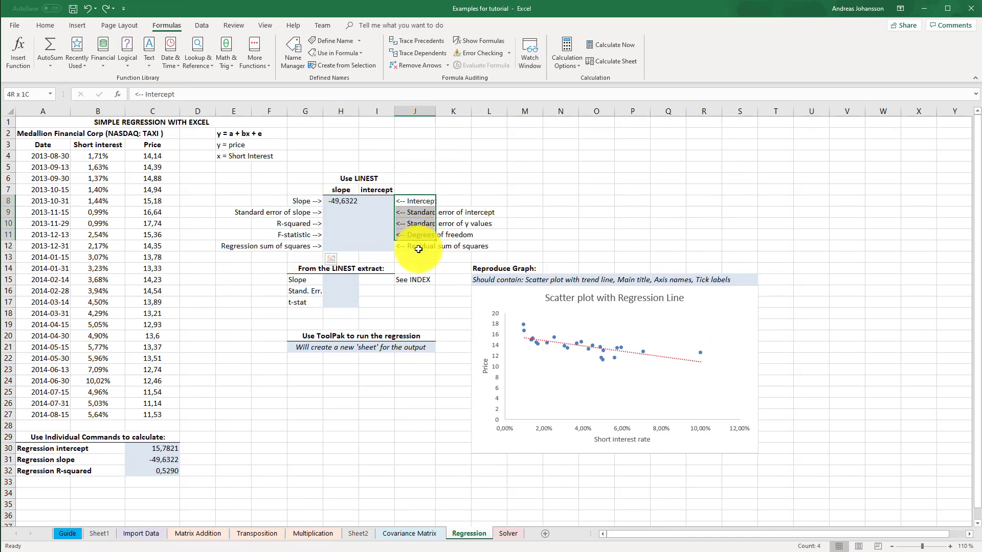
pyautogui.click(350, 202)
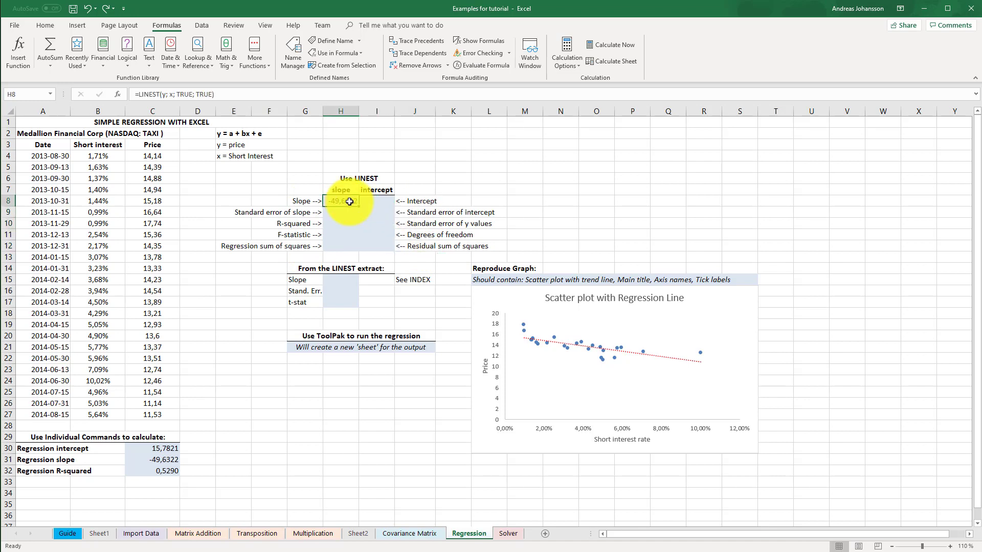
# Re-enter =LINEST(y; x; TRUE; TRUE) as an array formula across H8:I12 to fill the Use LINEST table
pyautogui.moveTo(350, 202); pyautogui.dragTo(379, 251)
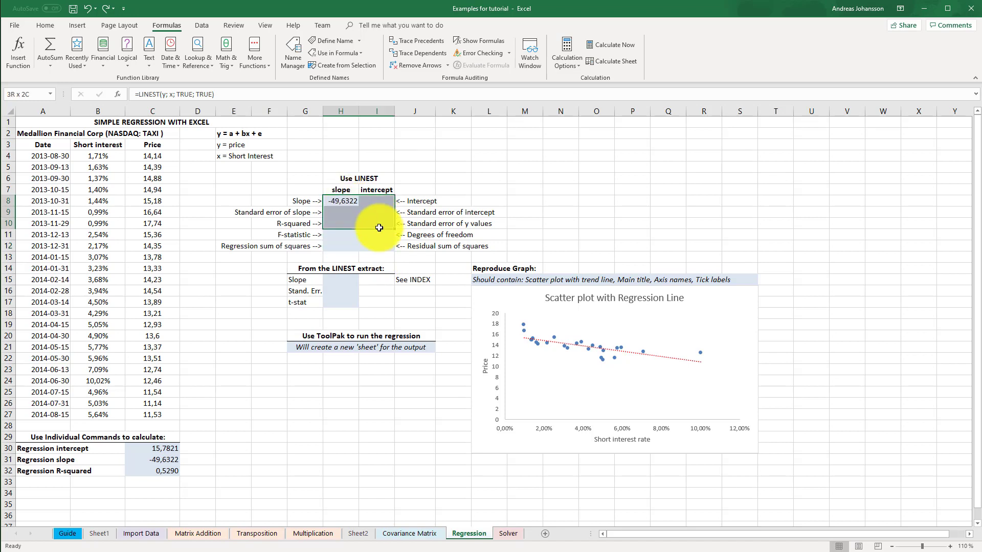
pyautogui.click(259, 92)
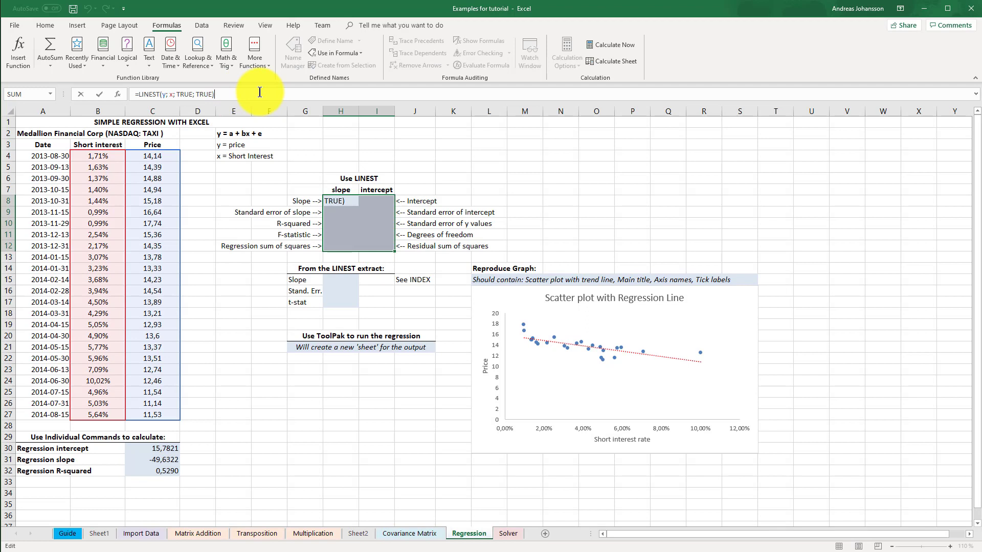
pyautogui.hotkey('ctrl', 'shift', 'Return')
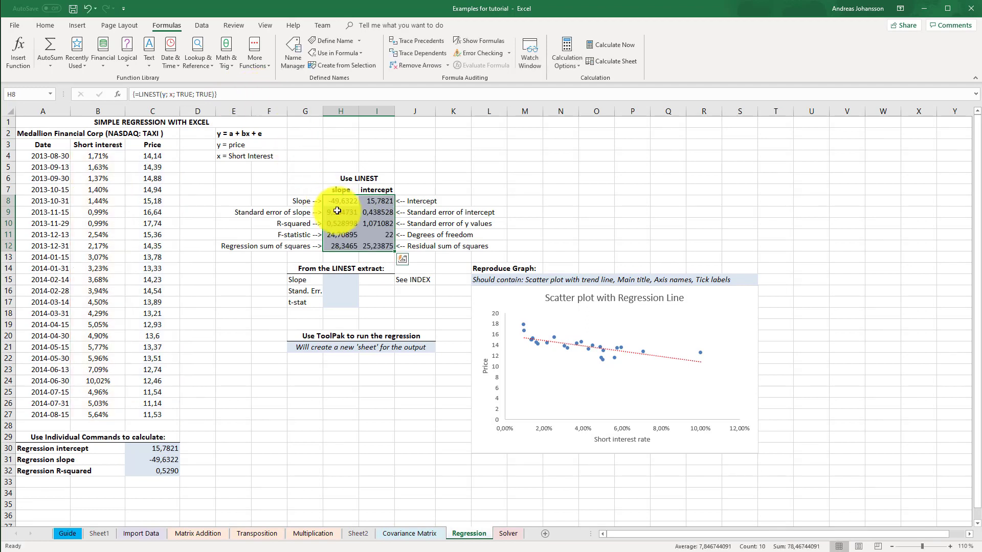
pyautogui.click(345, 230)
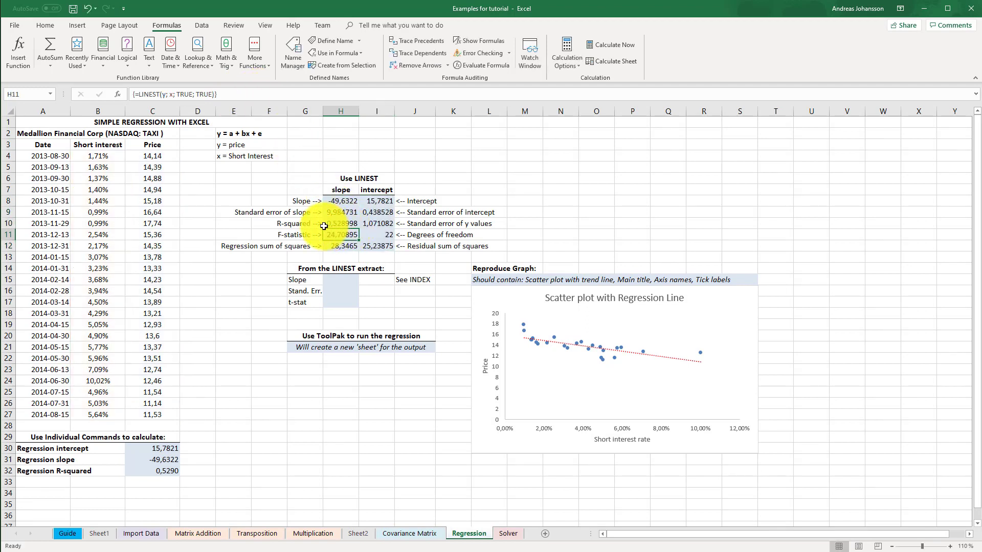
# Clear the statistic labels in G8:G12 and J8:J12 and examine the unlabelled LINEST output
pyautogui.moveTo(301, 202); pyautogui.dragTo(313, 244)
pyautogui.press('Delete')
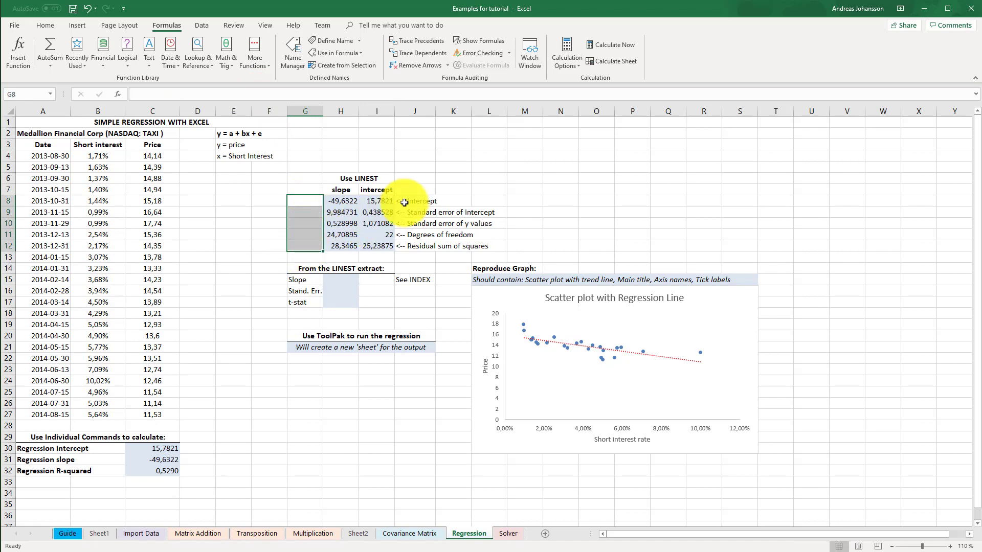
pyautogui.moveTo(404, 203); pyautogui.dragTo(416, 248)
pyautogui.press('Delete')
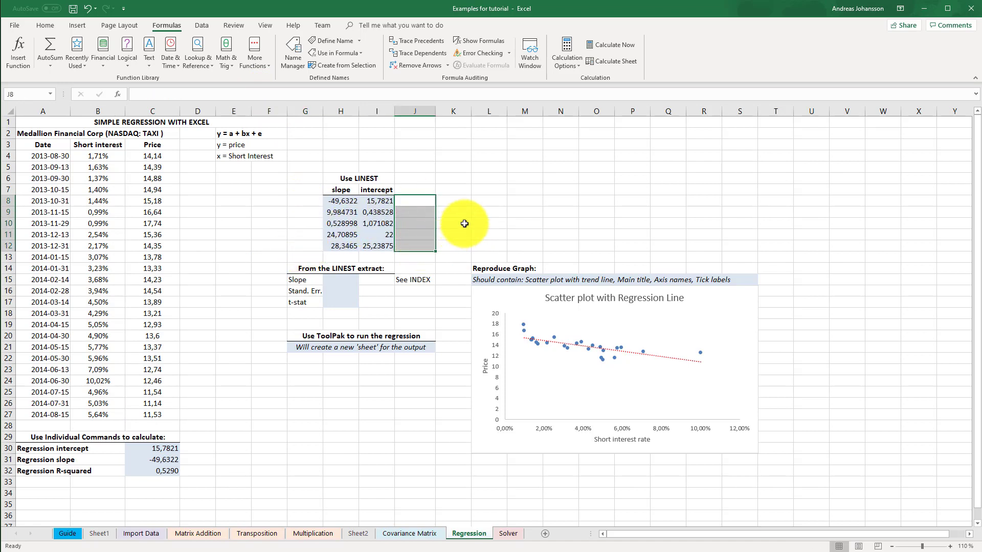
pyautogui.click(464, 224)
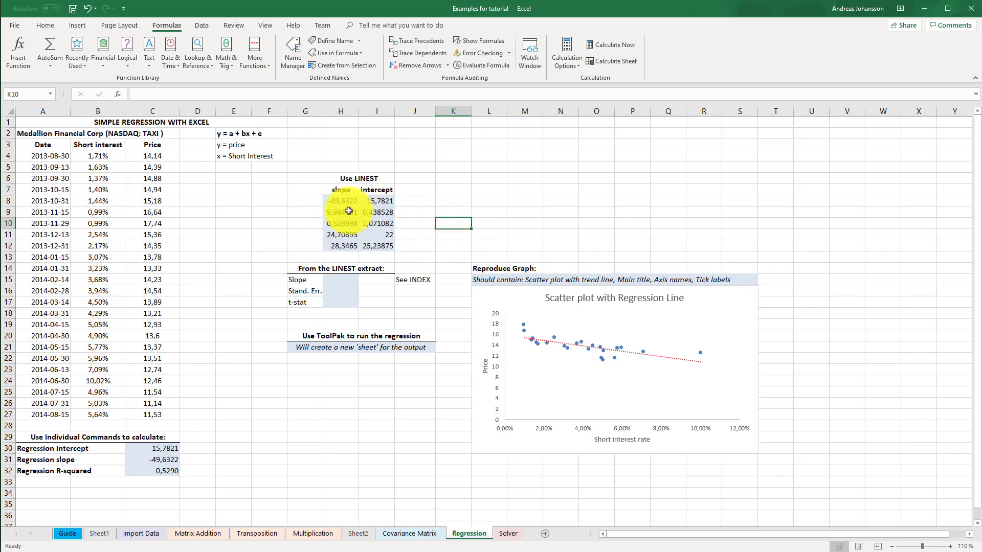
pyautogui.moveTo(345, 210); pyautogui.dragTo(372, 247)
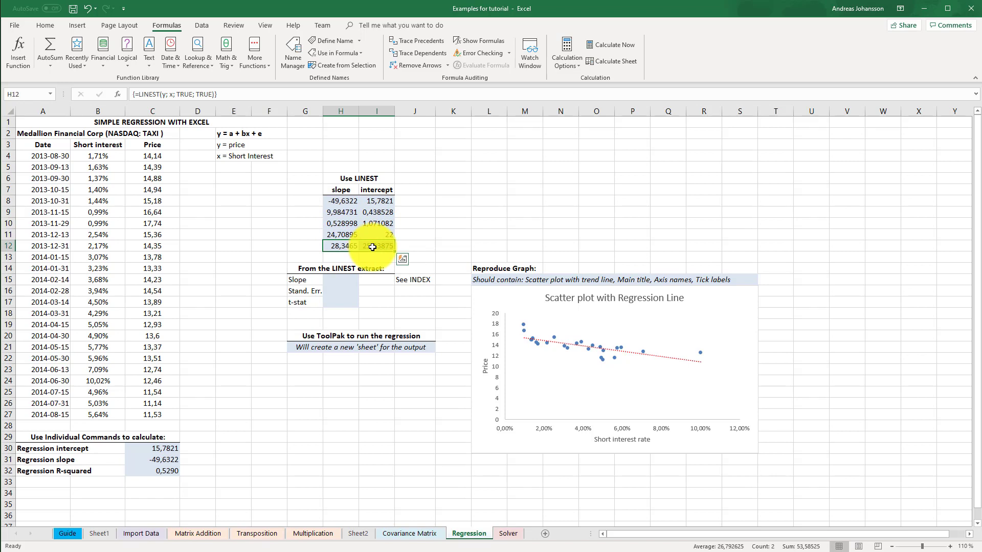
# Undo the removal of the labels in G8:G12 and J8:J12
pyautogui.hotkey('ctrl', 'z')
pyautogui.hotkey('ctrl', 'z')
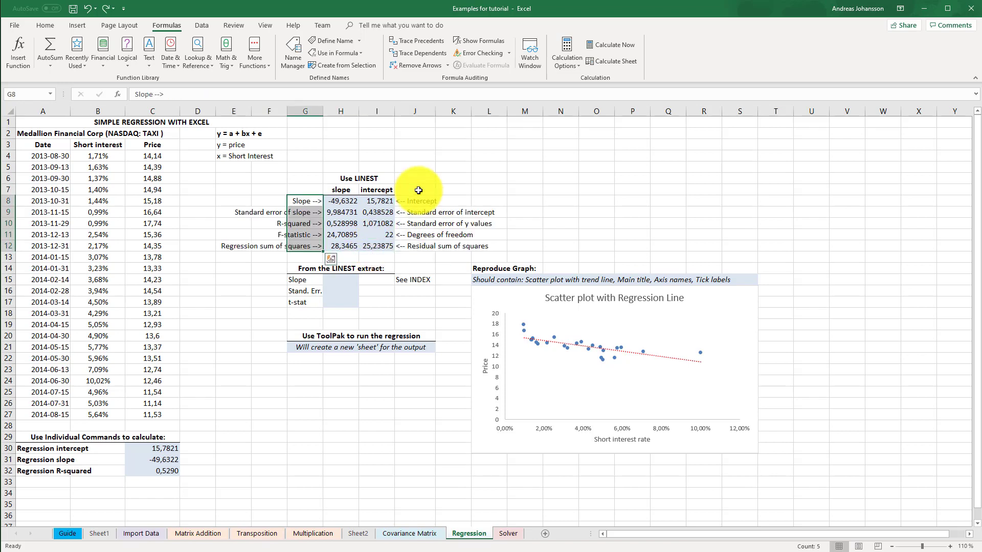
pyautogui.click(277, 268)
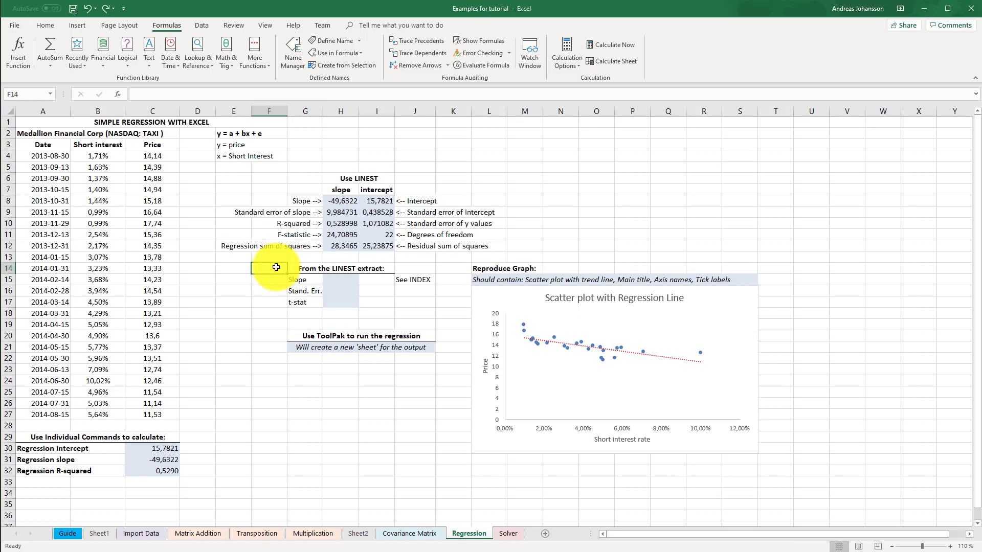
# Enter =H8 in H15, the Slope cell of the From the LINEST extract table
pyautogui.moveTo(305, 302); pyautogui.dragTo(341, 302)
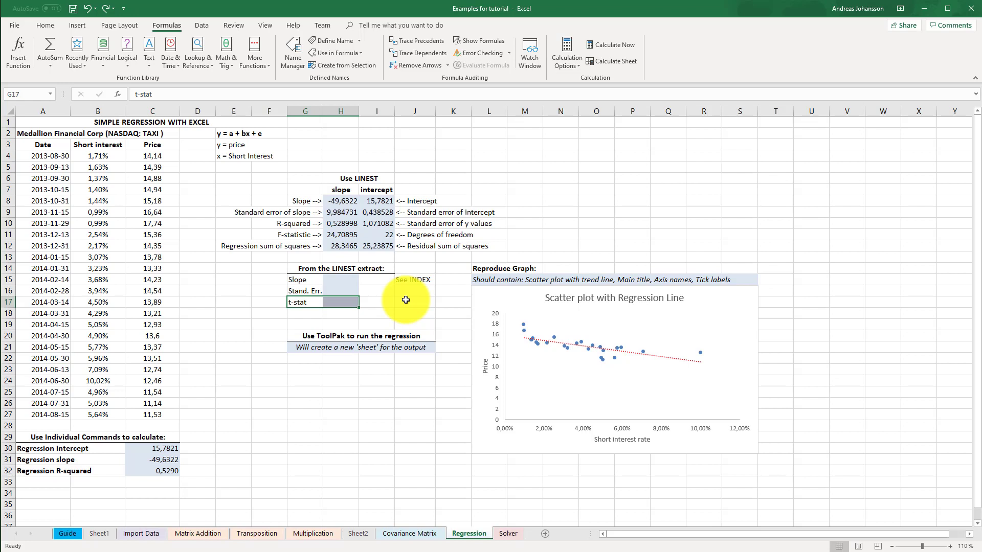
pyautogui.click(340, 280)
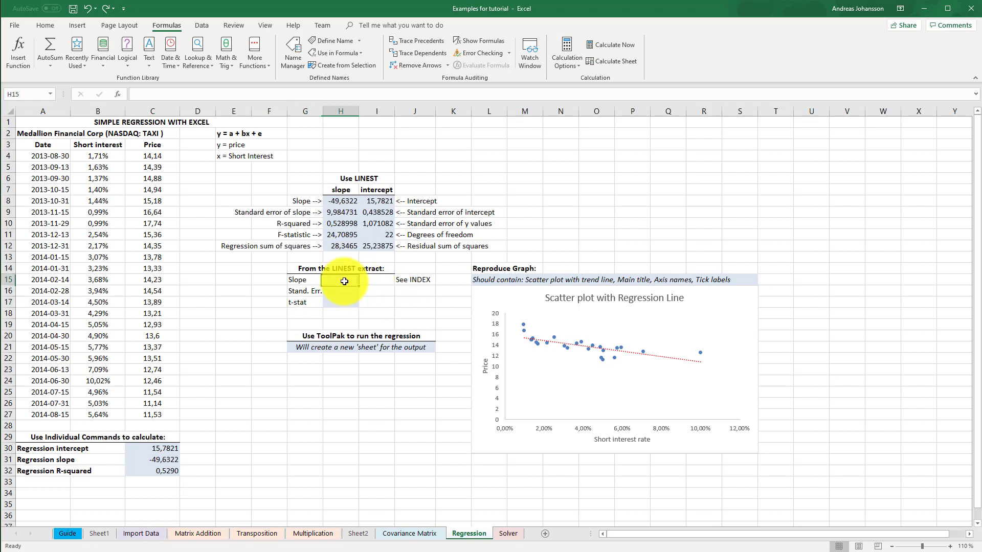
pyautogui.write('=')
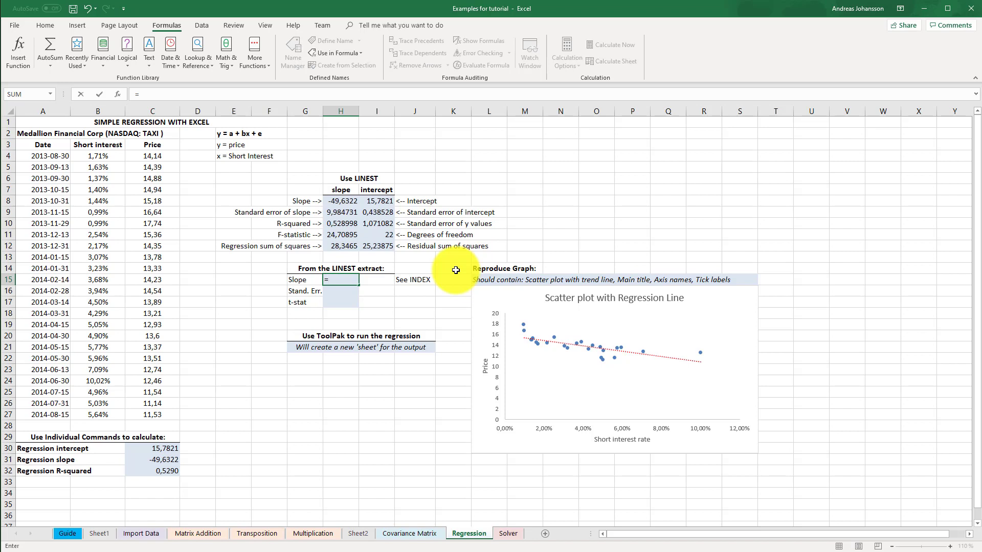
pyautogui.click(337, 202)
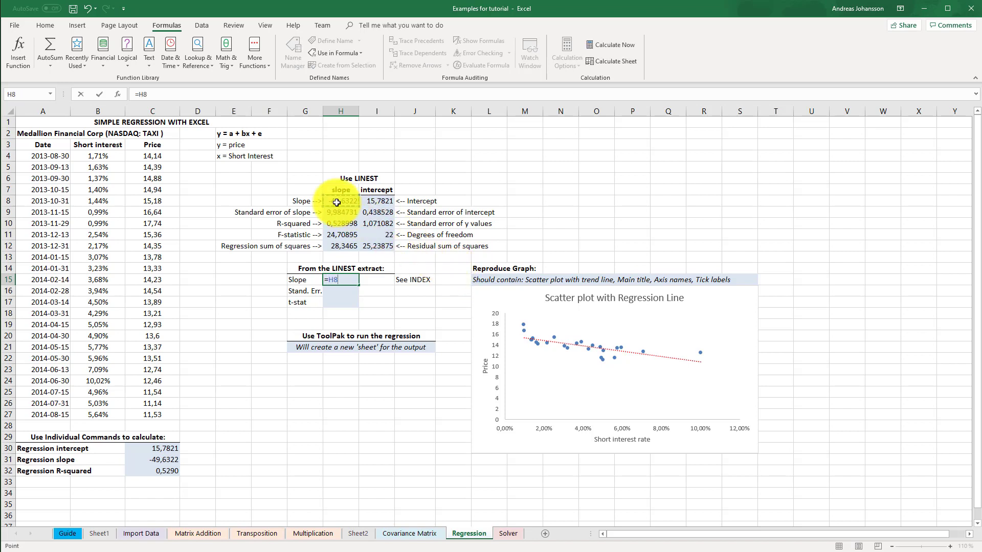
pyautogui.press('Tab')
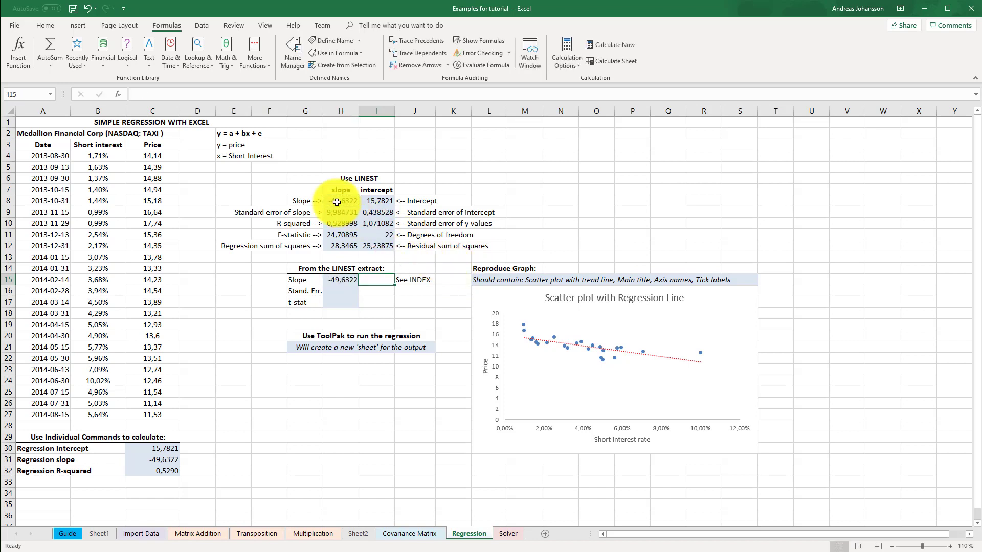
# Enter =INDEX(H8:I12; 2; 1) in H16 to extract the slope's standard error from the LINEST output
pyautogui.press('Down')
pyautogui.press('Left')
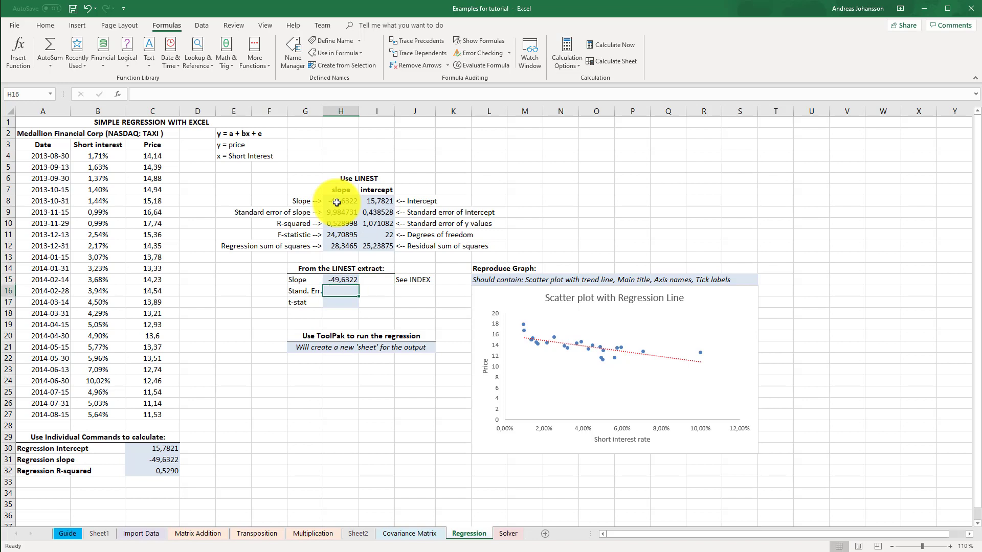
pyautogui.write('=INDEX(')
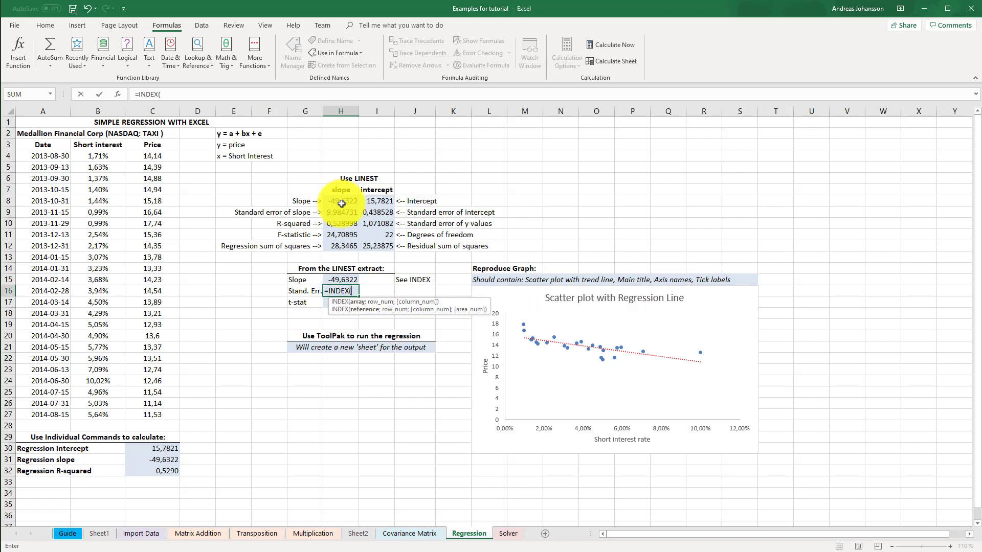
pyautogui.moveTo(337, 202); pyautogui.dragTo(379, 246)
pyautogui.click(200, 93)
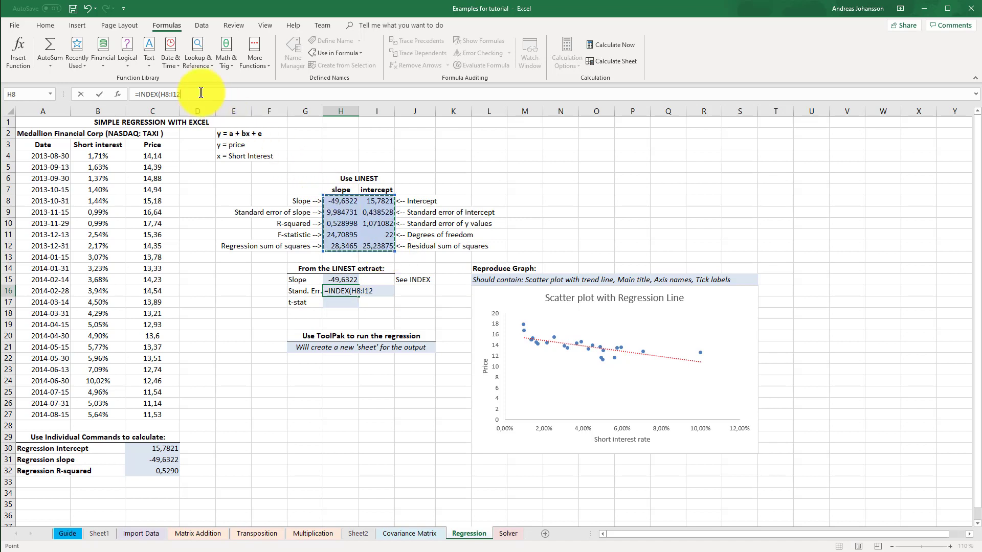
pyautogui.write(';')
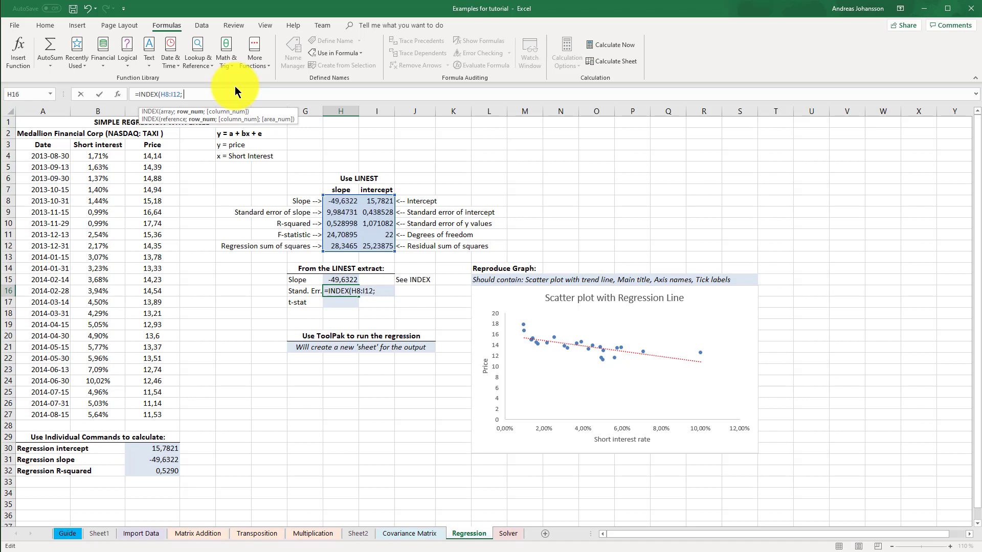
pyautogui.write(' 2; 1)')
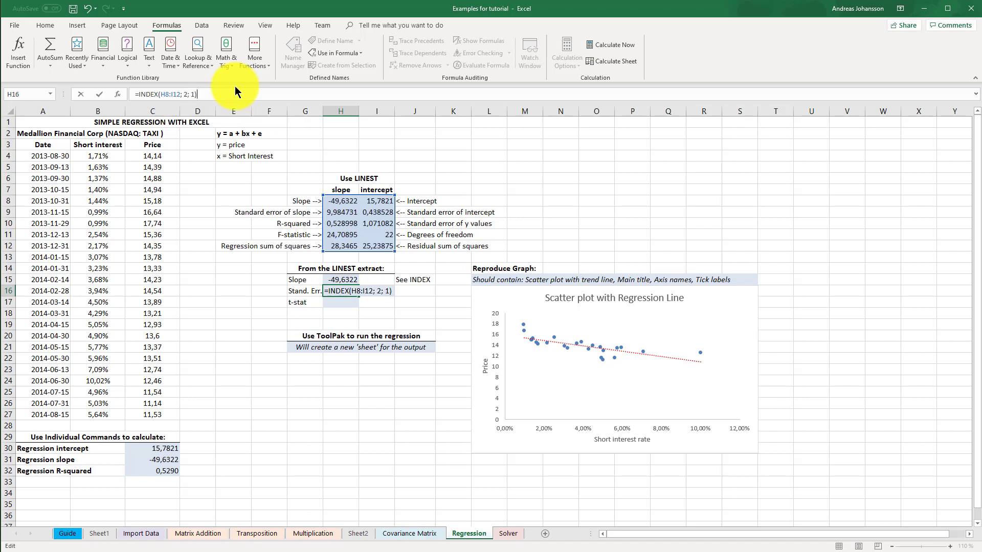
pyautogui.hotkey('ctrl', 'Return')
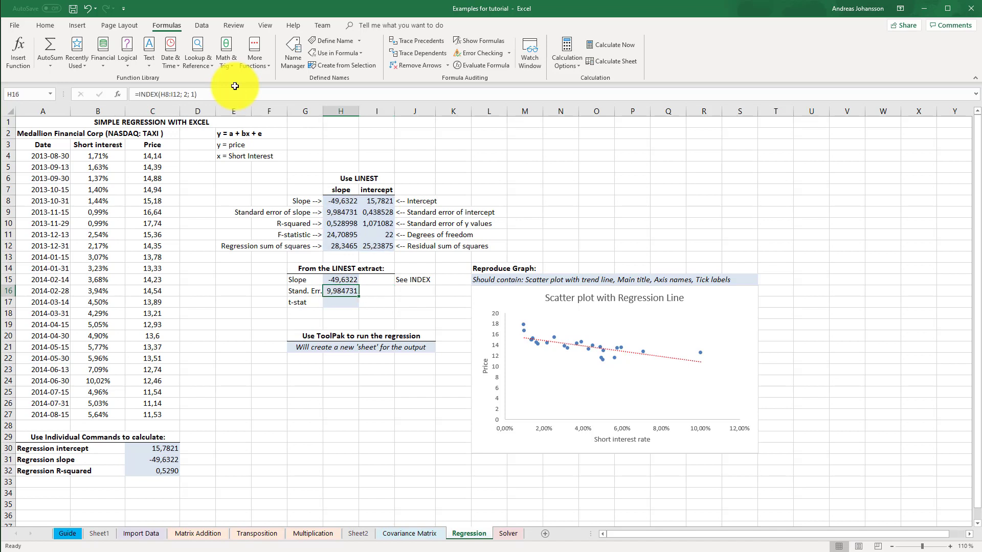
# Calculate the slope's t-stat in H17 with the formula =(H15-0)/H16
pyautogui.press('Down')
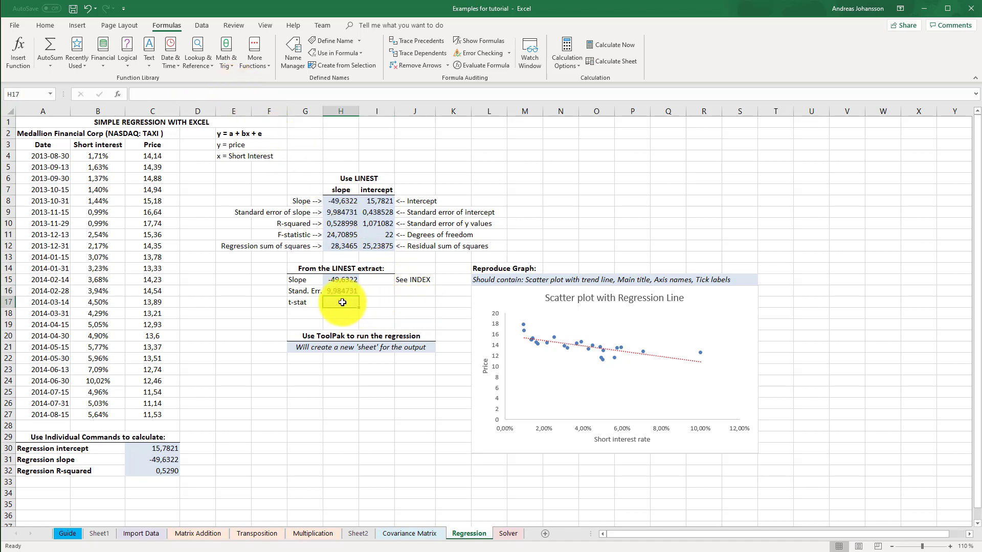
pyautogui.write('=')
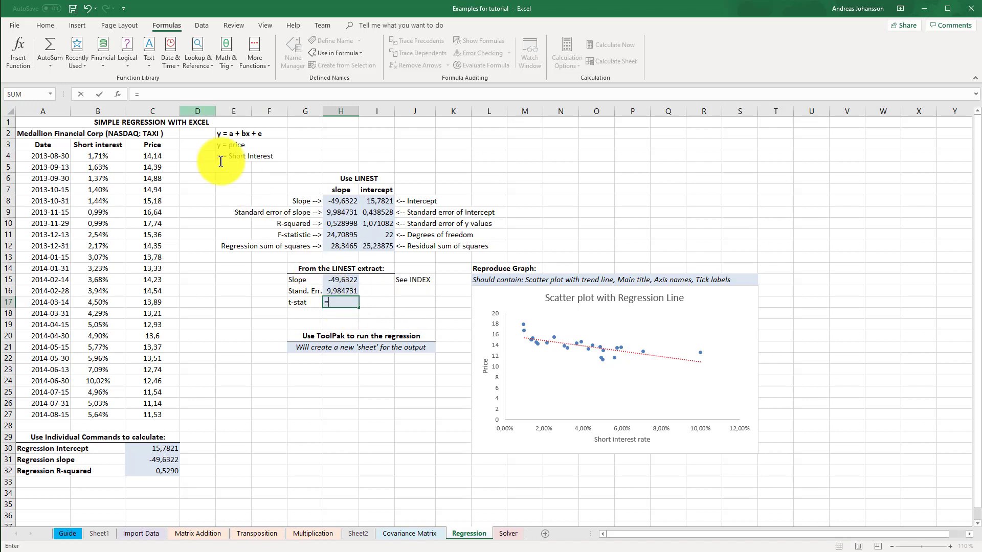
pyautogui.click(164, 95)
pyautogui.write('(')
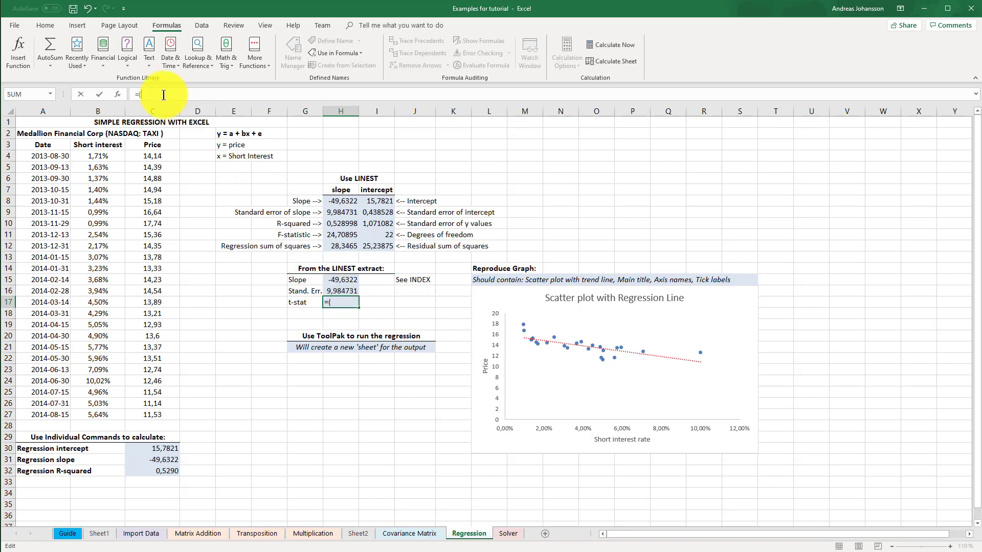
pyautogui.click(341, 280)
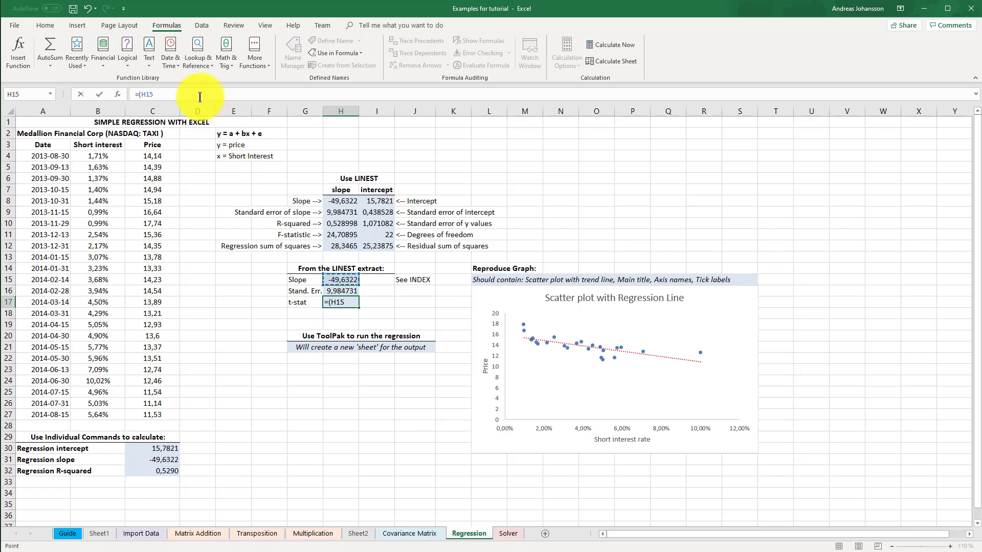
pyautogui.write('-0)/')
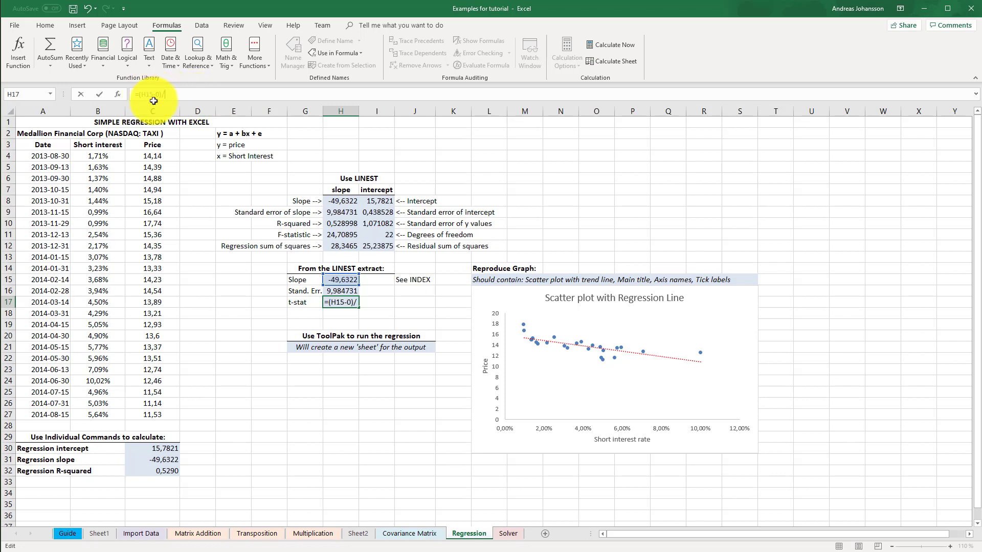
pyautogui.click(340, 291)
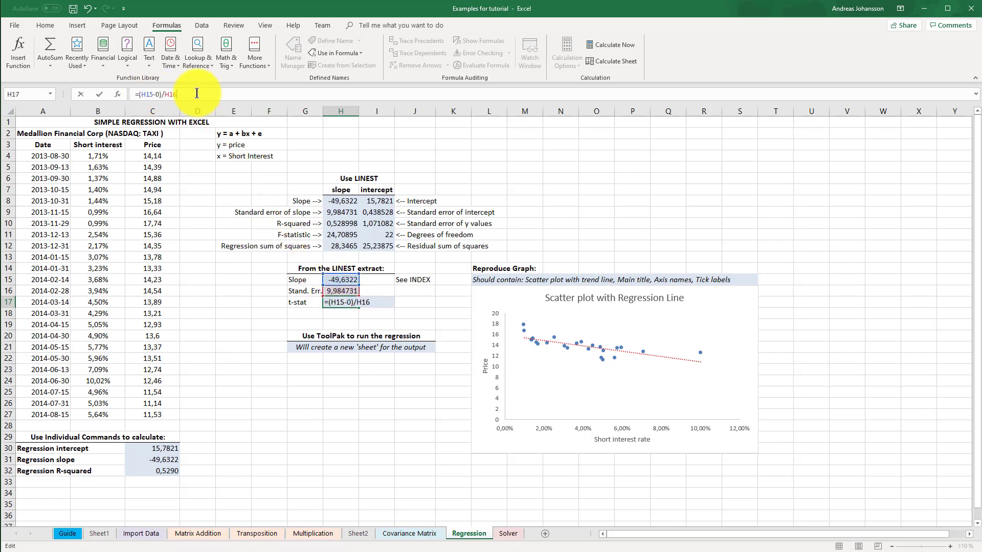
pyautogui.press('Tab')
pyautogui.click(341, 303)
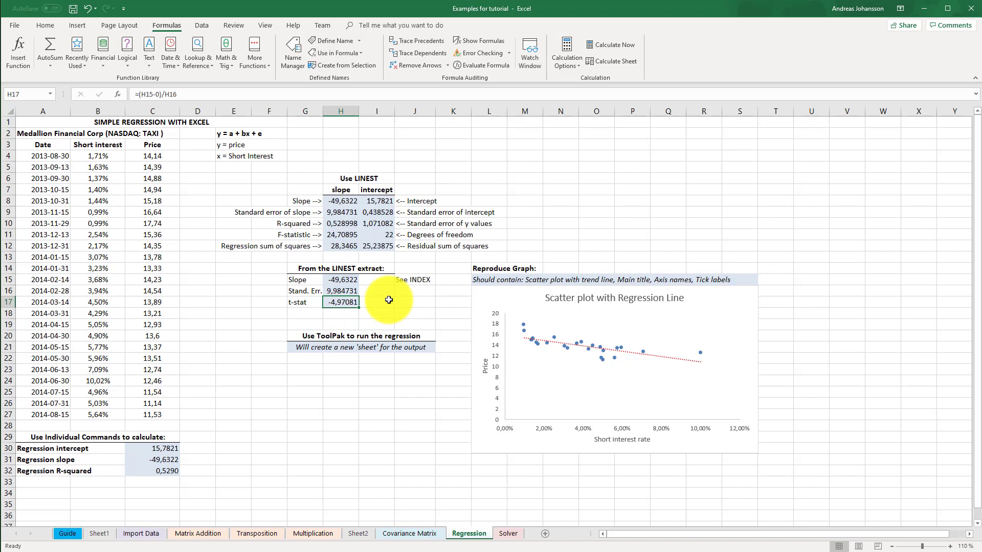
pyautogui.moveTo(168, 449); pyautogui.dragTo(163, 474)
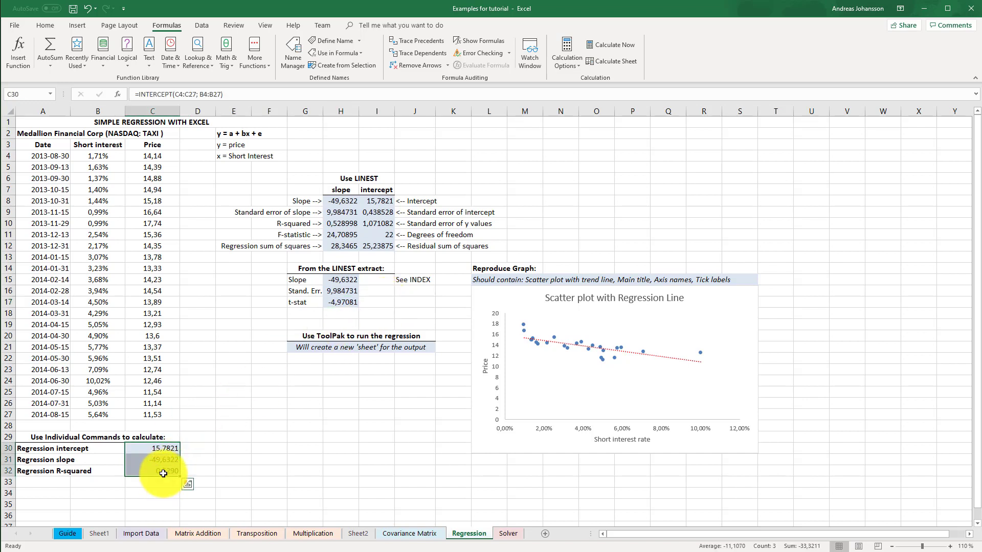
pyautogui.moveTo(340, 201); pyautogui.dragTo(388, 245)
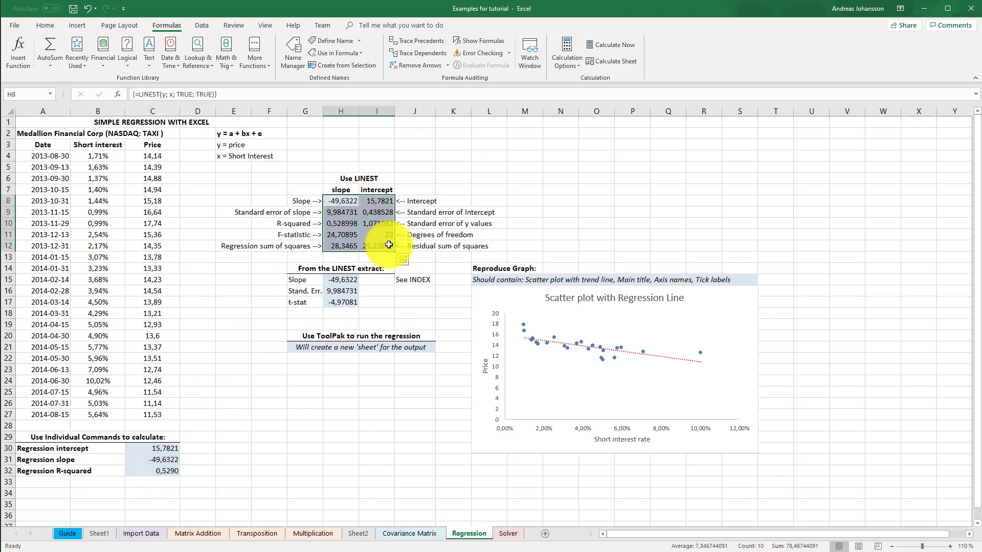
pyautogui.moveTo(342, 280); pyautogui.dragTo(346, 300)
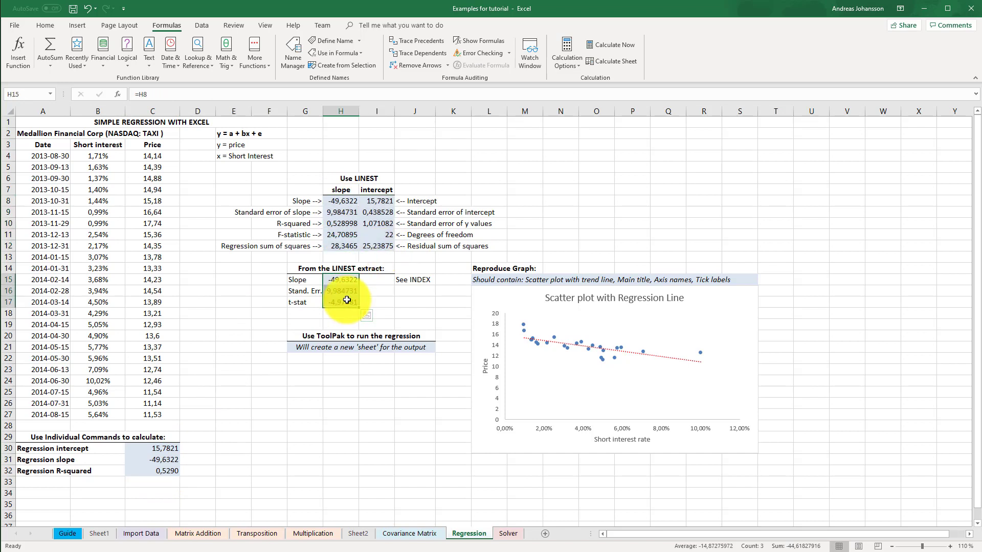
pyautogui.click(327, 325)
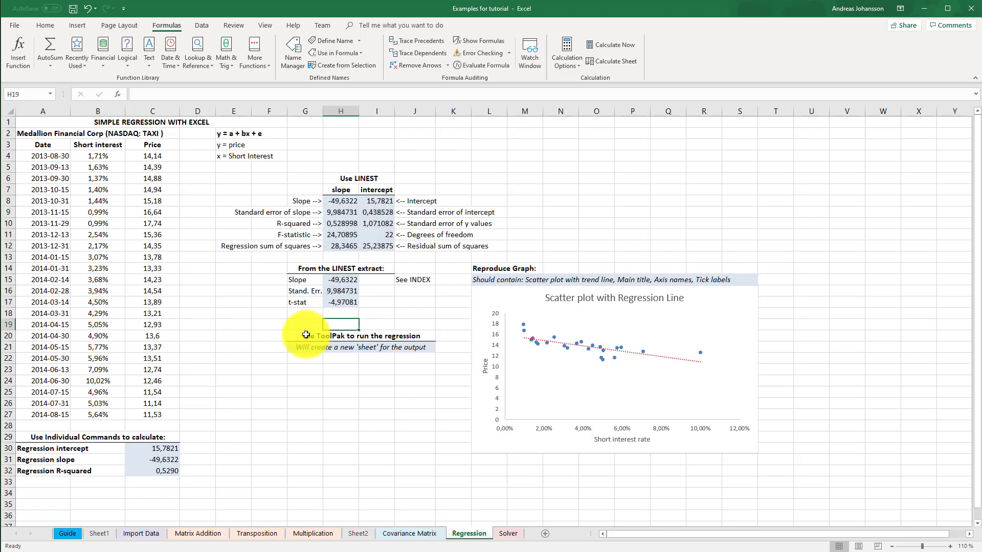
# Set up a Data Analysis Regression with y as the Input Y Range and x as the Input X Range
pyautogui.moveTo(306, 335); pyautogui.dragTo(309, 347)
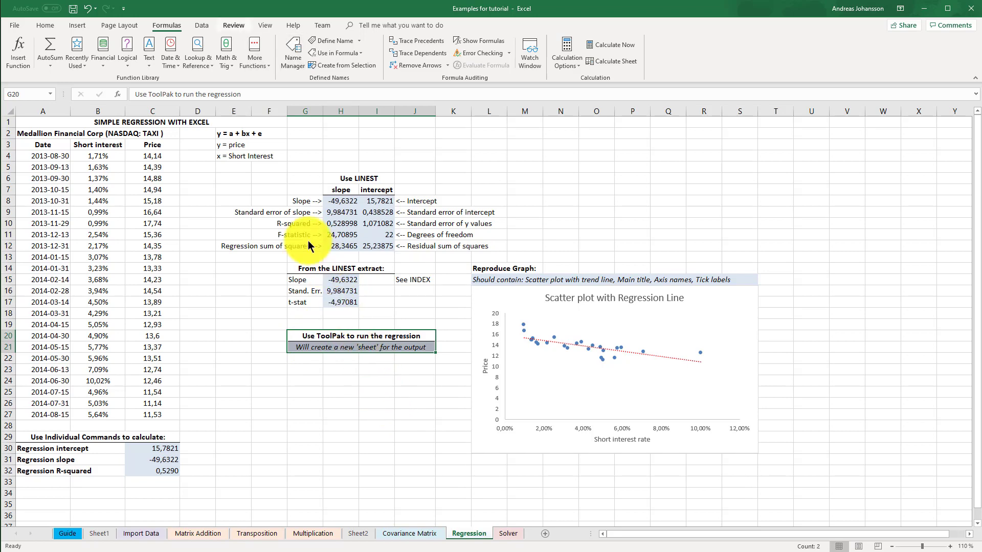
pyautogui.click(201, 25)
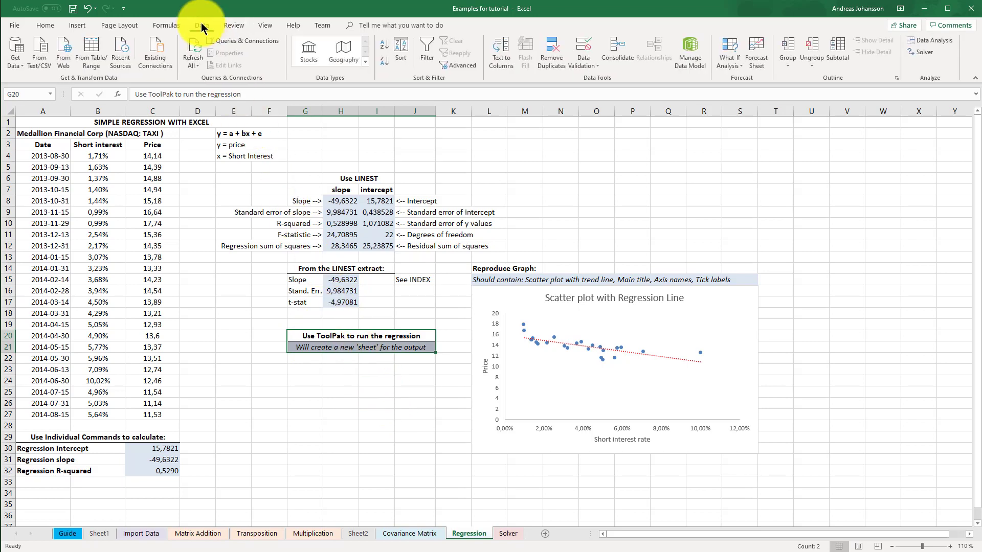
pyautogui.click(946, 44)
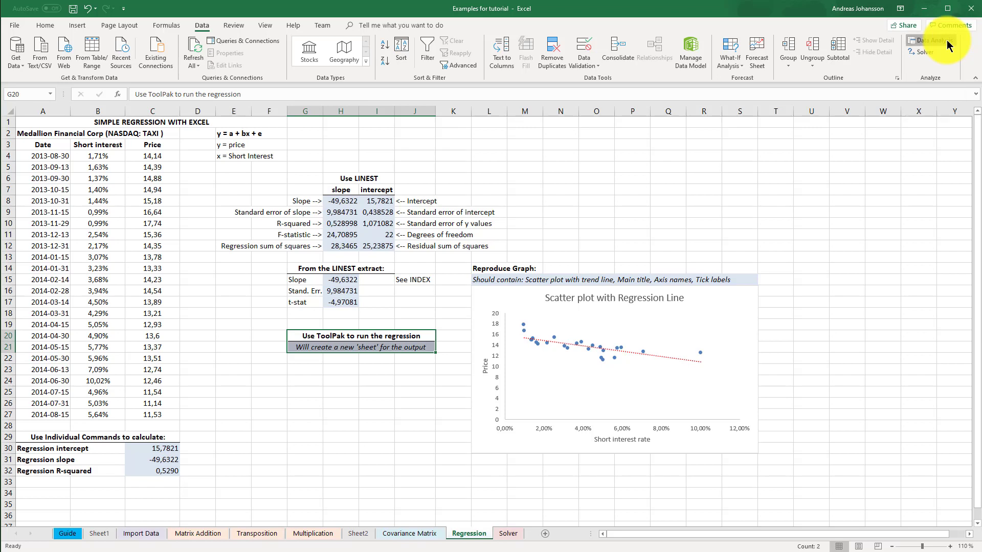
pyautogui.click(384, 445)
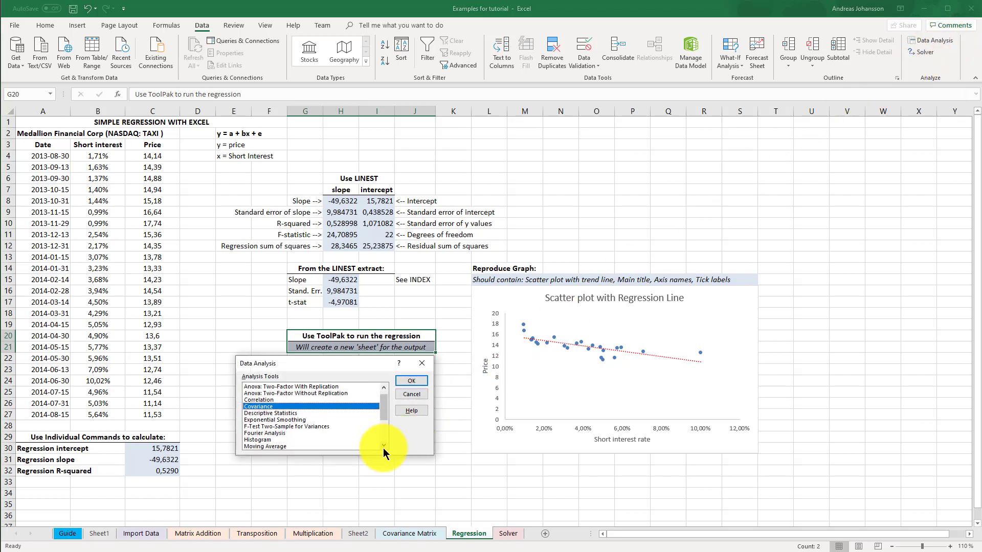
pyautogui.click(277, 427)
pyautogui.click(270, 432)
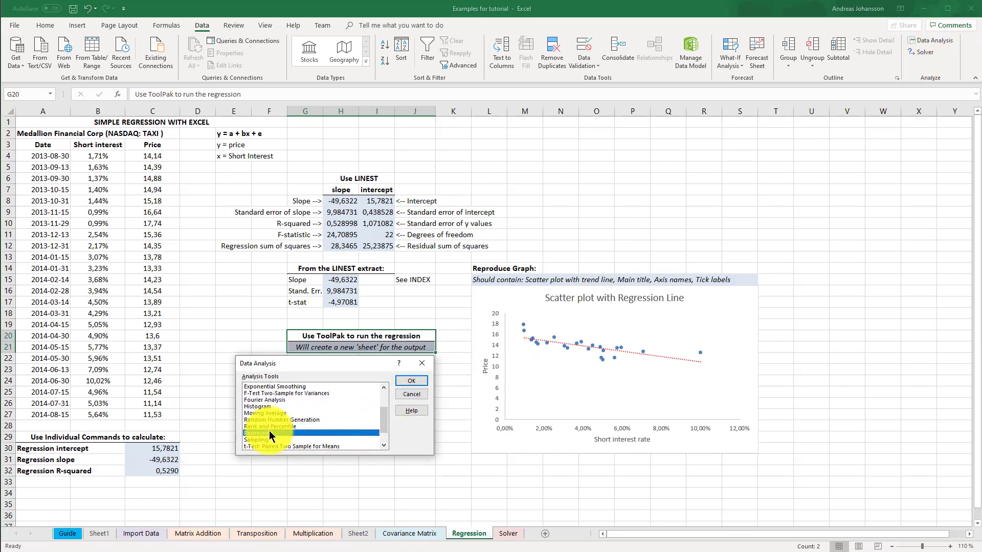
pyautogui.click(412, 379)
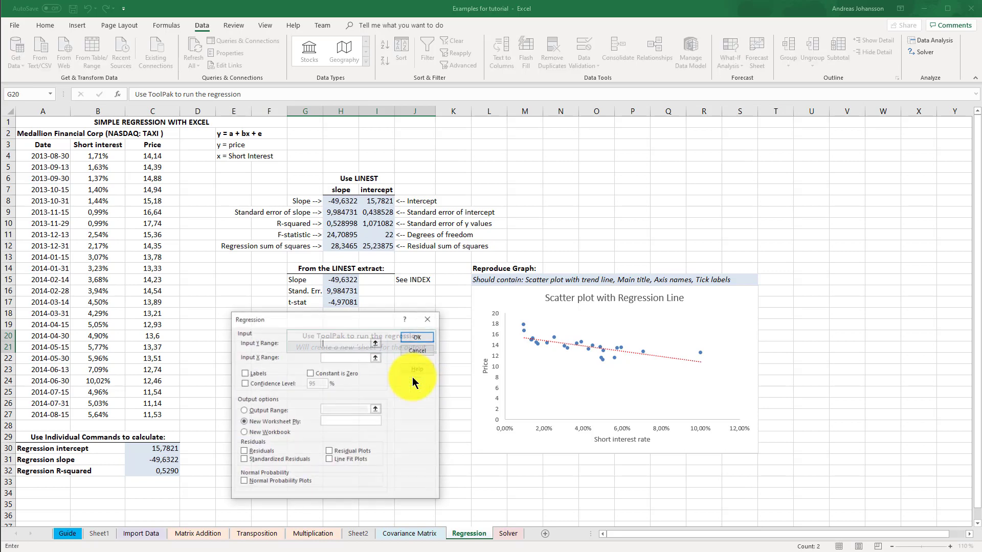
pyautogui.click(338, 342)
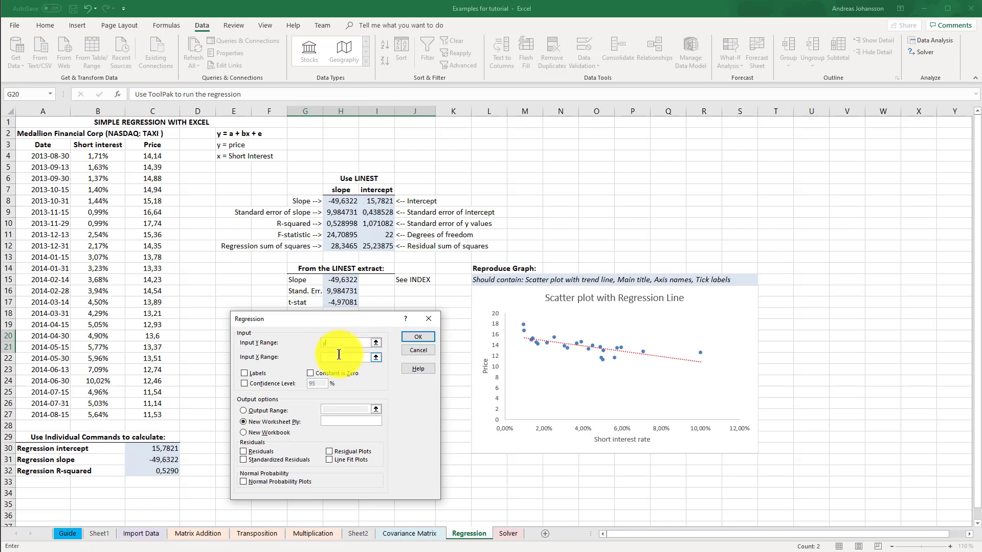
pyautogui.write('x')
# Include residuals, standardized residuals, residual plots, line fit plots and normal probability plots, and run the regression to a new worksheet
pyautogui.click(256, 454)
pyautogui.click(256, 459)
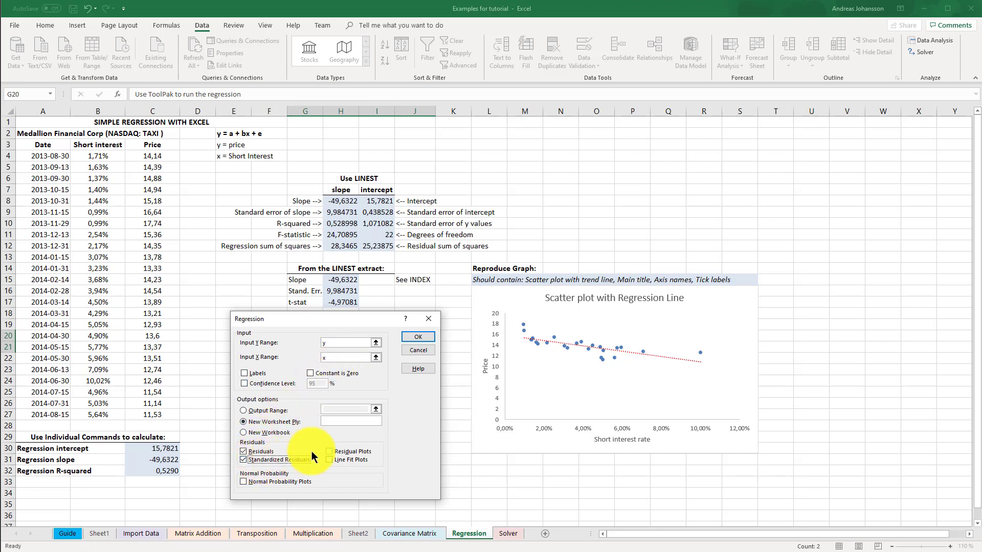
pyautogui.click(341, 450)
pyautogui.click(342, 460)
pyautogui.click(281, 481)
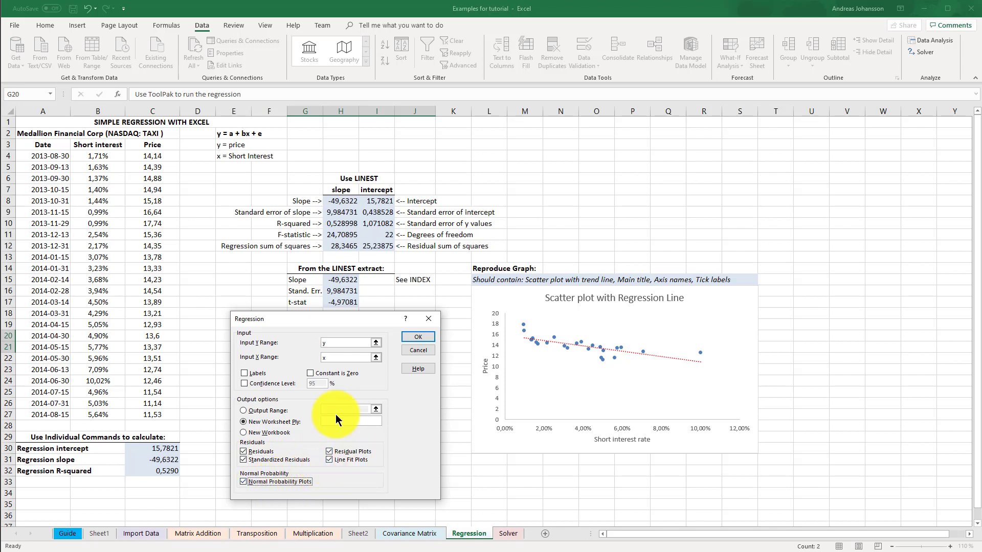
pyautogui.click(410, 338)
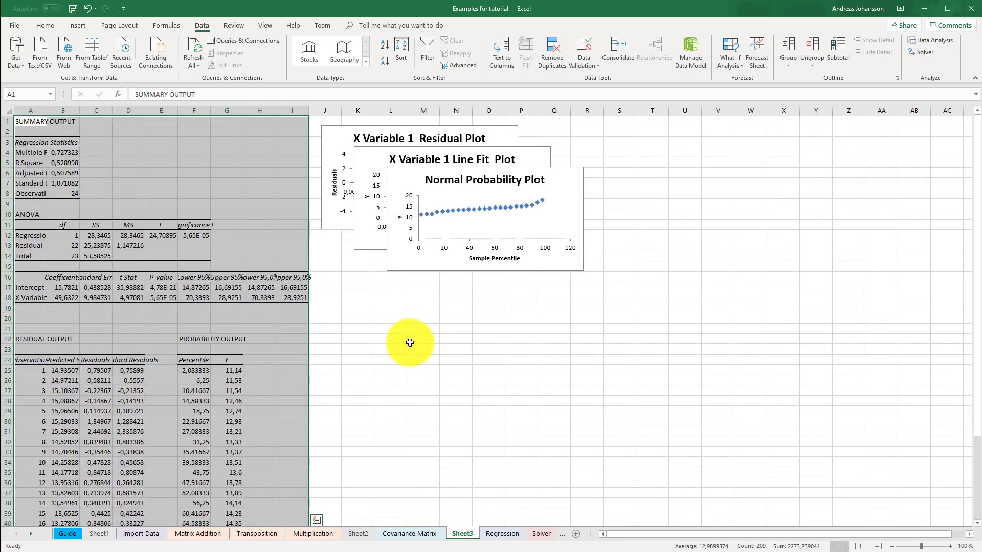
# Move the plot area of the Normal Probability Plot lower within its chart and look over the line fit and residual plots
pyautogui.click(409, 343)
pyautogui.moveTo(525, 223); pyautogui.dragTo(509, 313)
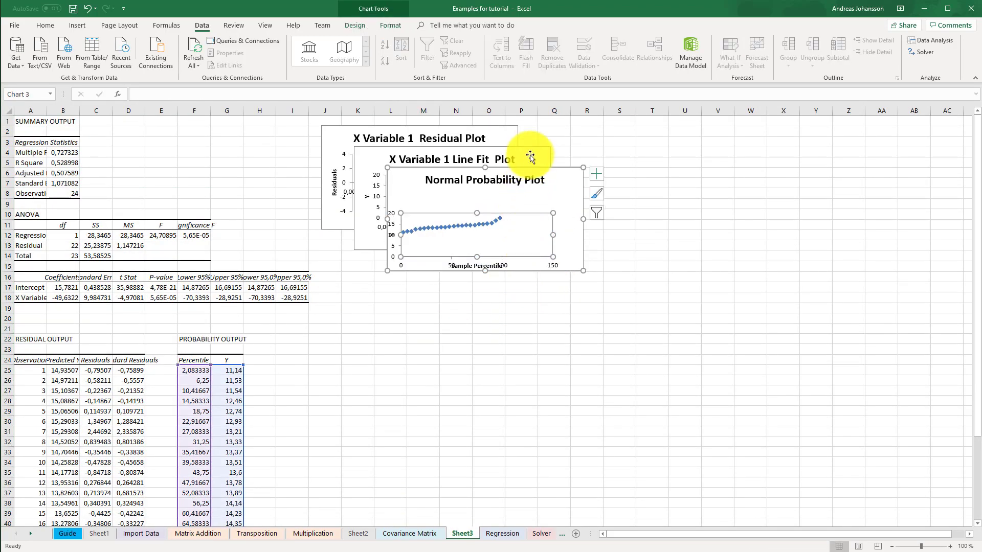
pyautogui.click(530, 155)
pyautogui.click(490, 138)
pyautogui.click(153, 210)
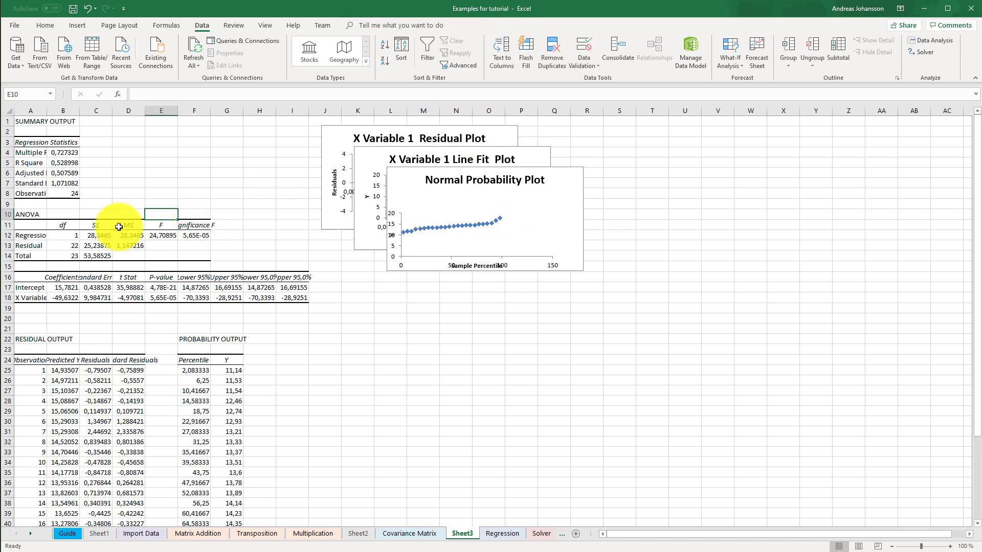
# Make the coefficients table in A16:I18 of the regression output bold
pyautogui.moveTo(28, 276); pyautogui.dragTo(307, 298)
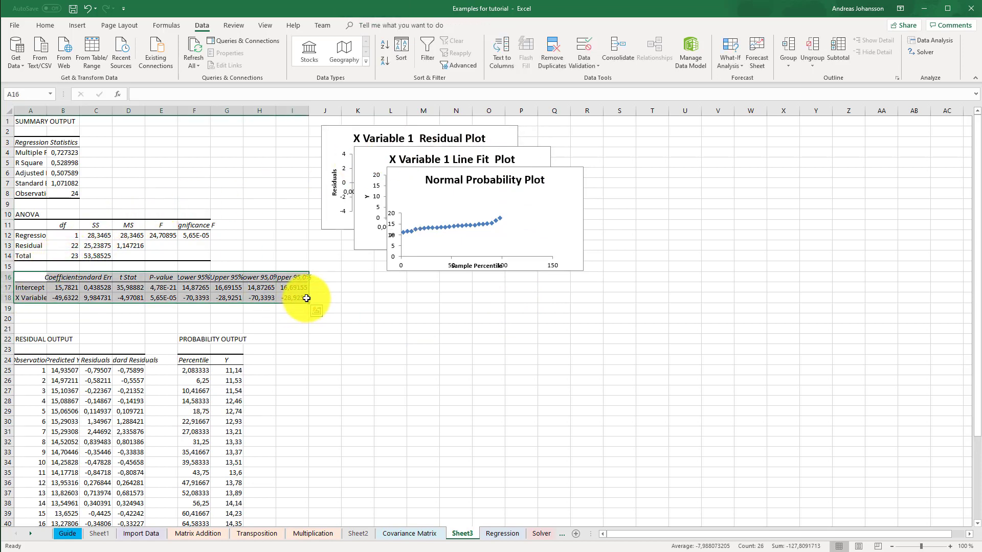
pyautogui.hotkey('ctrl', 'b')
pyautogui.click(63, 309)
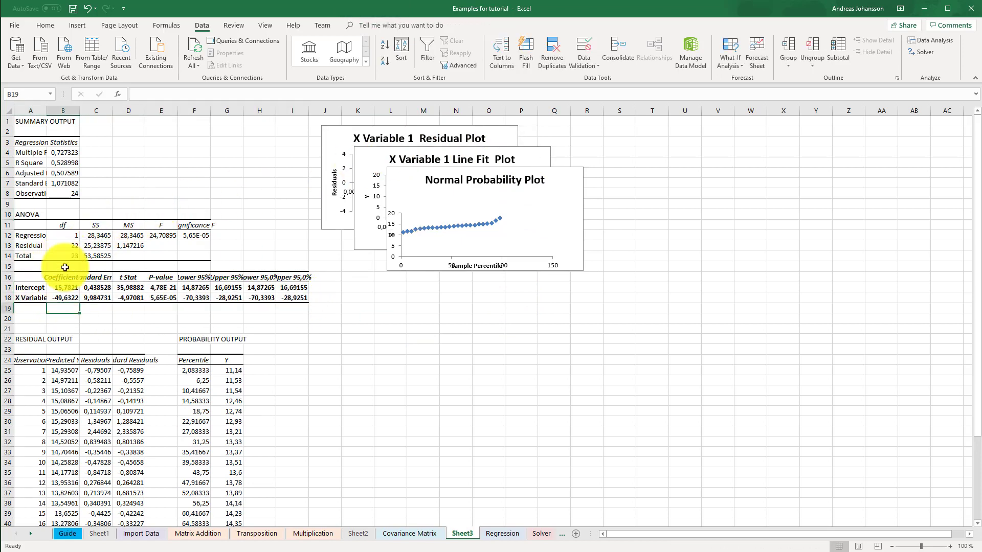
# Fit the widths of columns B and C on the output sheet to their contents
pyautogui.doubleClick(77, 111)
pyautogui.click(118, 110)
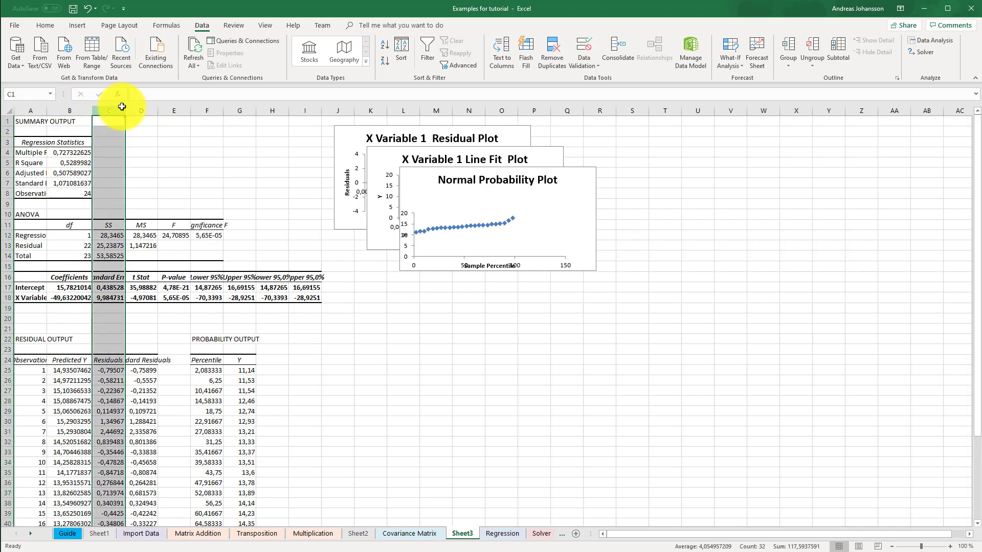
pyautogui.doubleClick(126, 111)
pyautogui.click(204, 234)
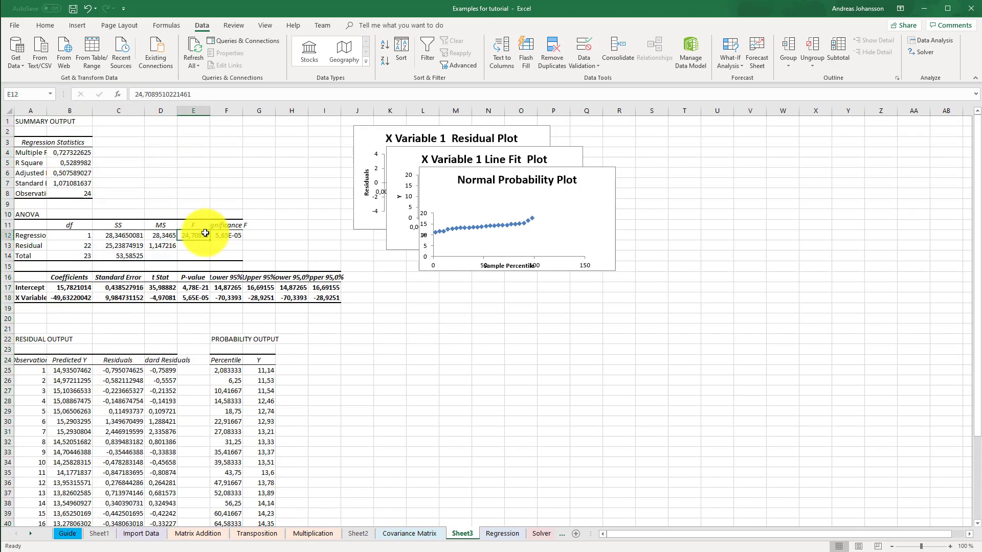
# Compare the intercept and slope coefficients in Sheet3's regression output with the LINEST results in H8:I8 of the Regression sheet
pyautogui.moveTo(73, 286); pyautogui.dragTo(73, 299)
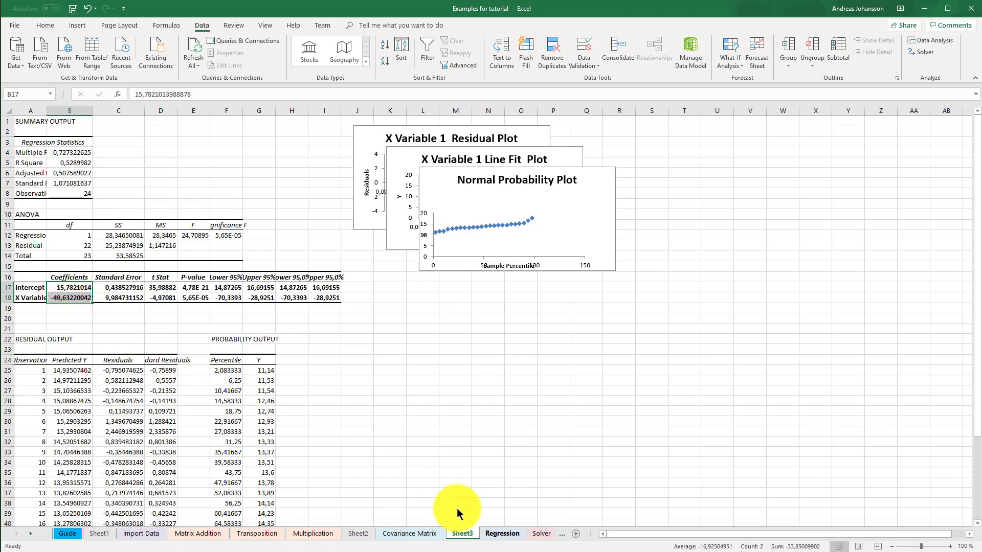
pyautogui.click(503, 533)
pyautogui.click(381, 201)
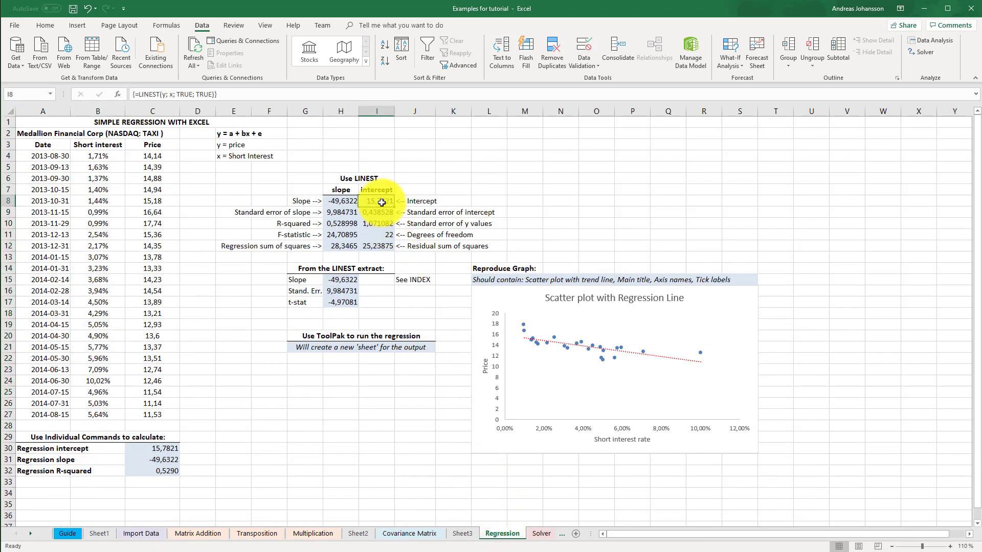
pyautogui.click(466, 538)
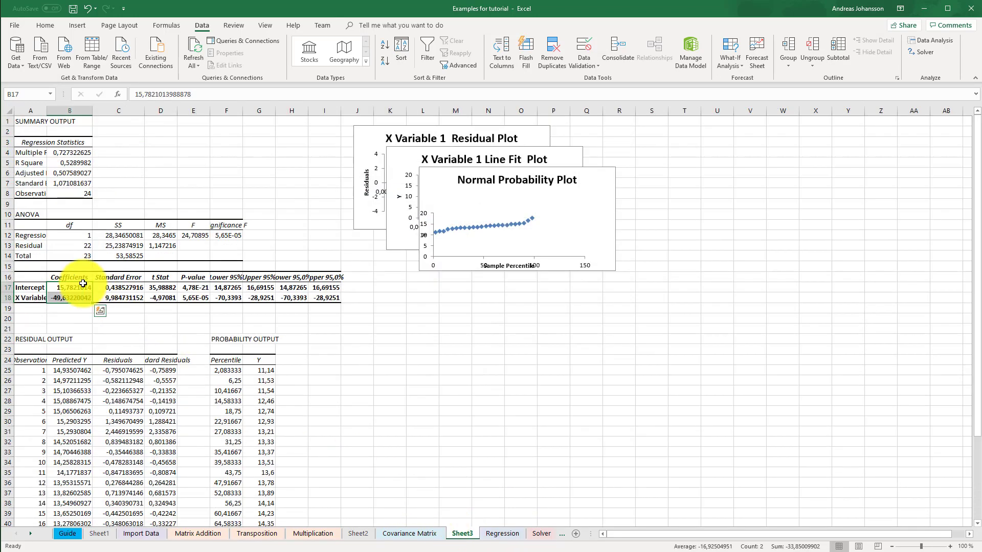
pyautogui.click(67, 298)
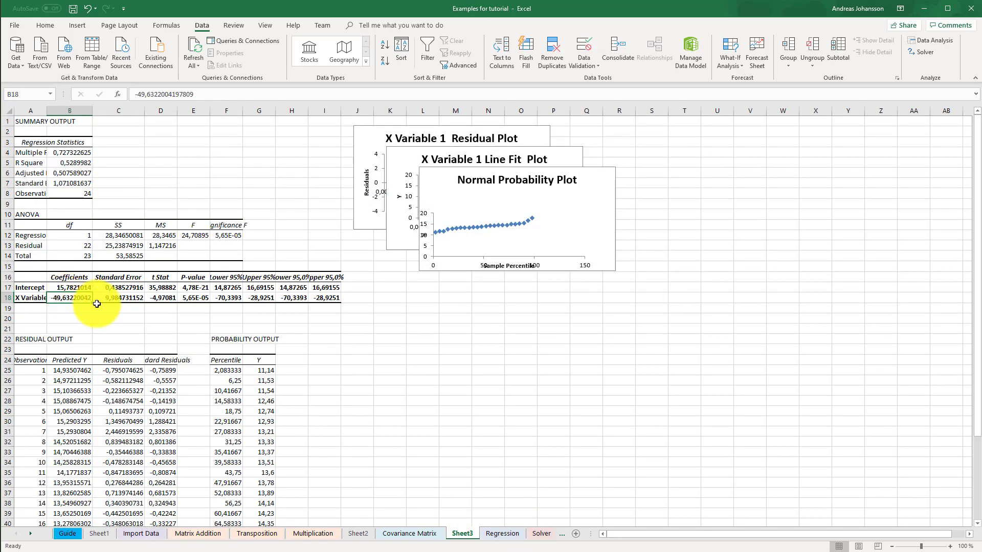
pyautogui.click(502, 534)
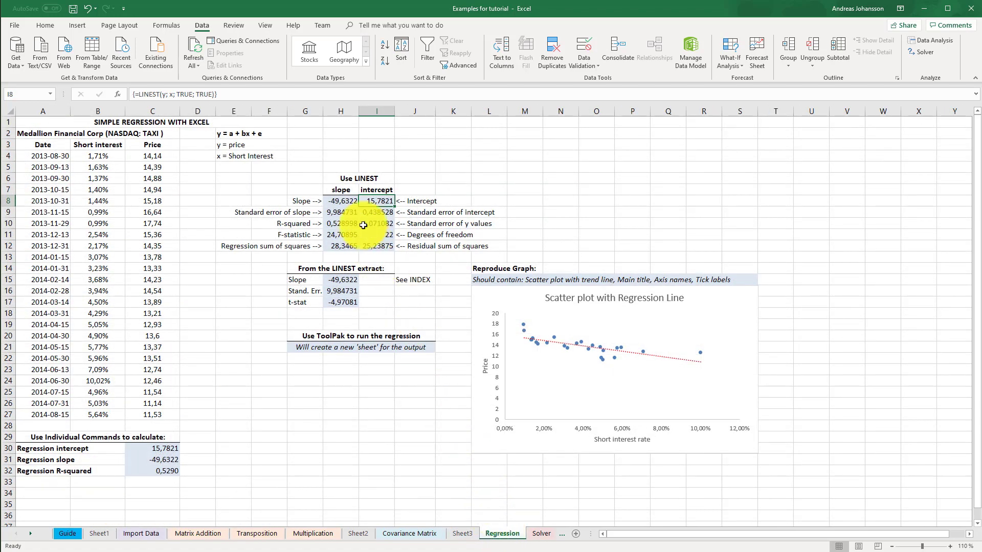
pyautogui.click(351, 199)
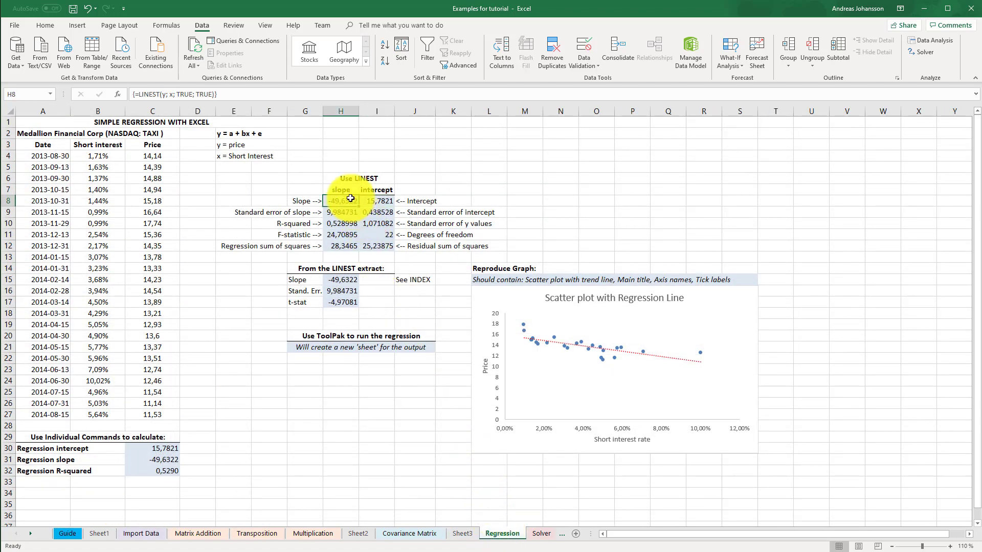
# Examine the standard error and t Stat values for the intercept and X variable in Sheet3's coefficients table
pyautogui.click(461, 533)
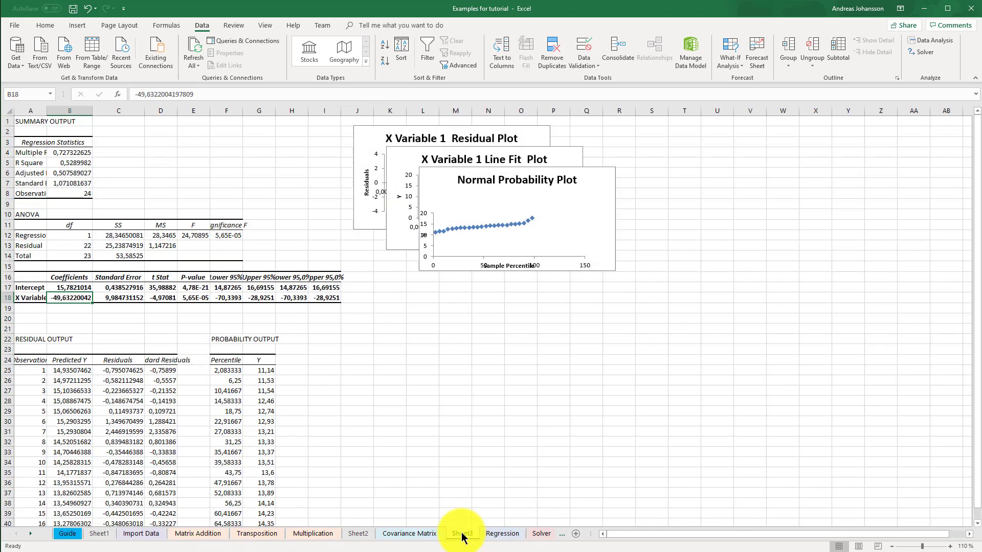
pyautogui.click(129, 288)
pyautogui.click(160, 290)
pyautogui.click(163, 298)
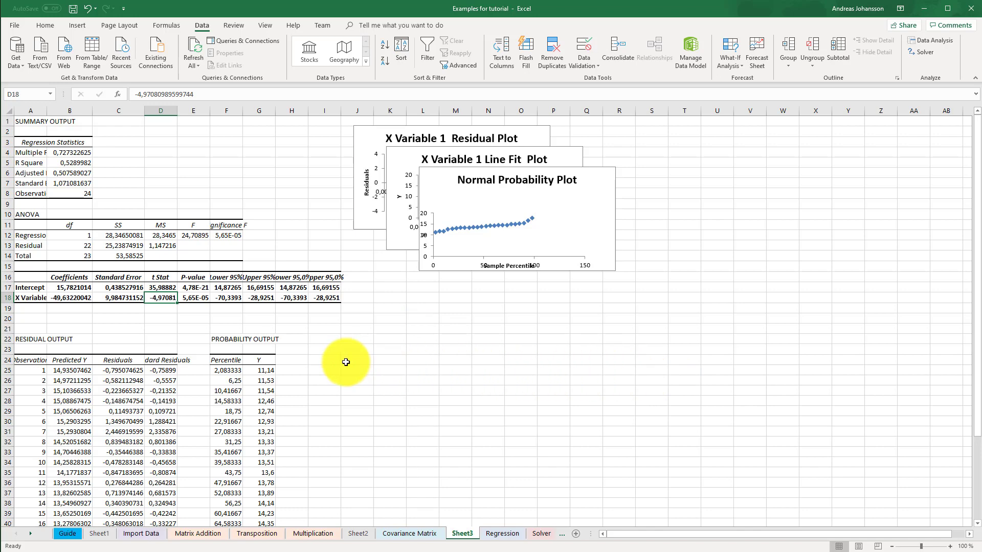
# Insert a markers-only scatter chart from B4:C27 on the Regression sheet and place it beside the example graph, below the LINEST output
pyautogui.click(504, 534)
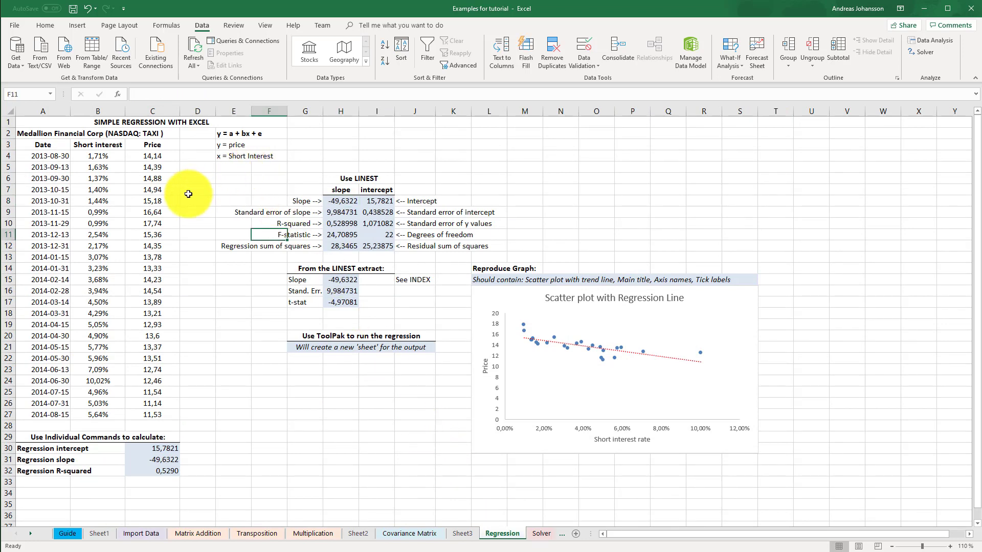
pyautogui.moveTo(95, 156); pyautogui.dragTo(152, 417)
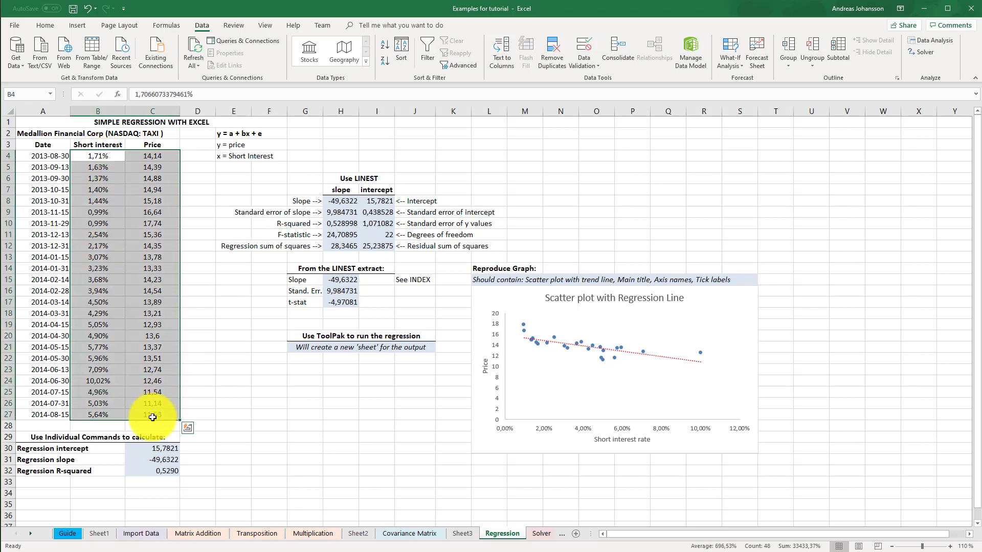
pyautogui.click(75, 26)
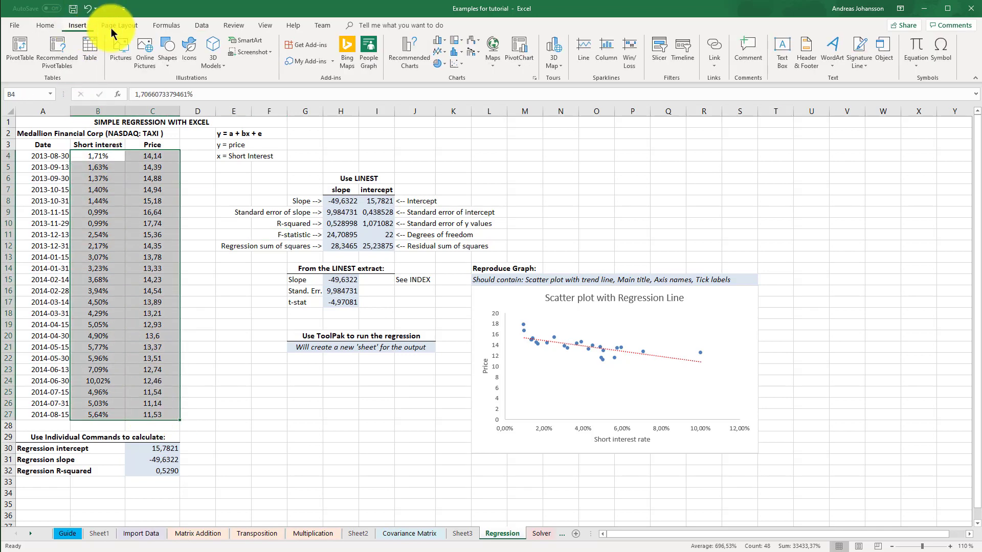
pyautogui.click(457, 68)
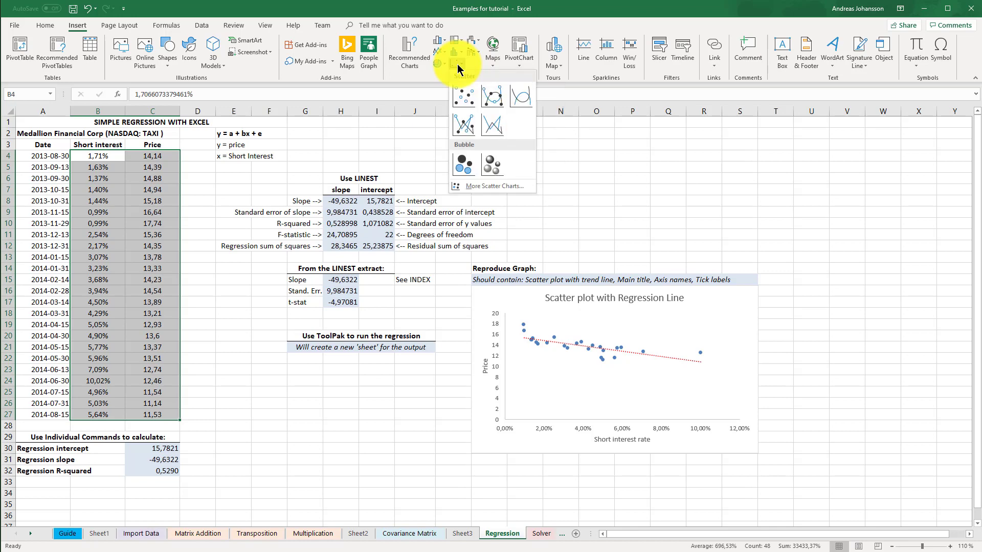
pyautogui.click(463, 95)
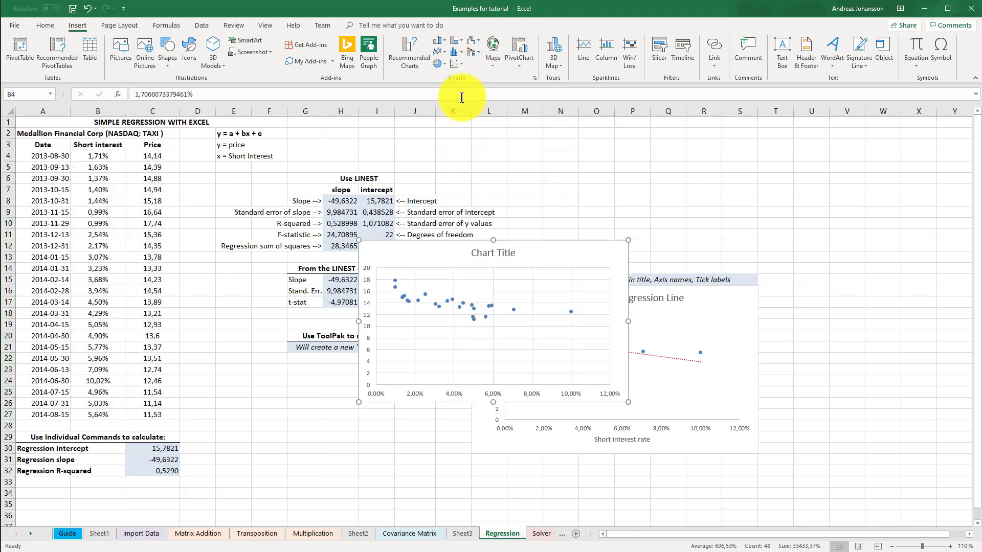
pyautogui.moveTo(560, 258); pyautogui.dragTo(400, 301)
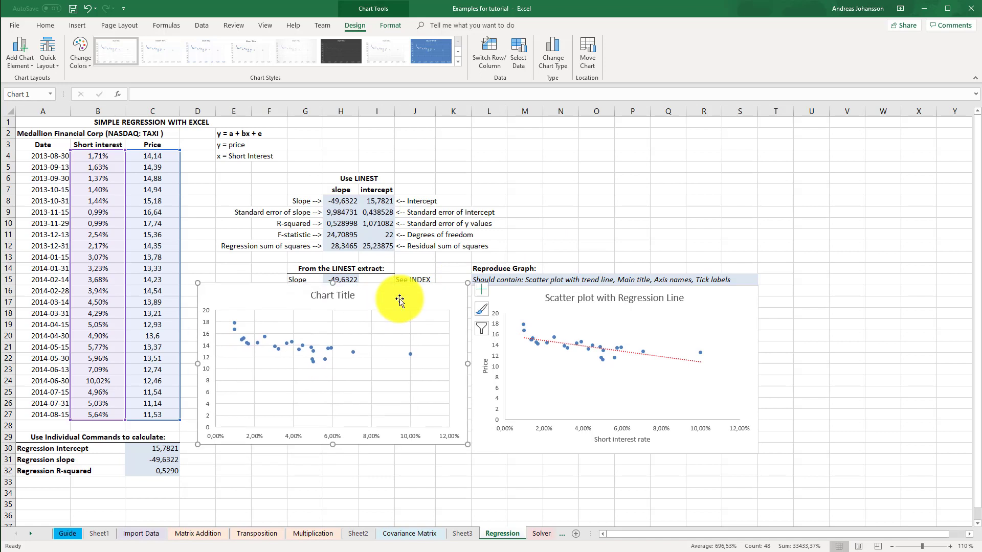
# Change the new scatter chart's title to "Scatter plot ..."
pyautogui.doubleClick(328, 294)
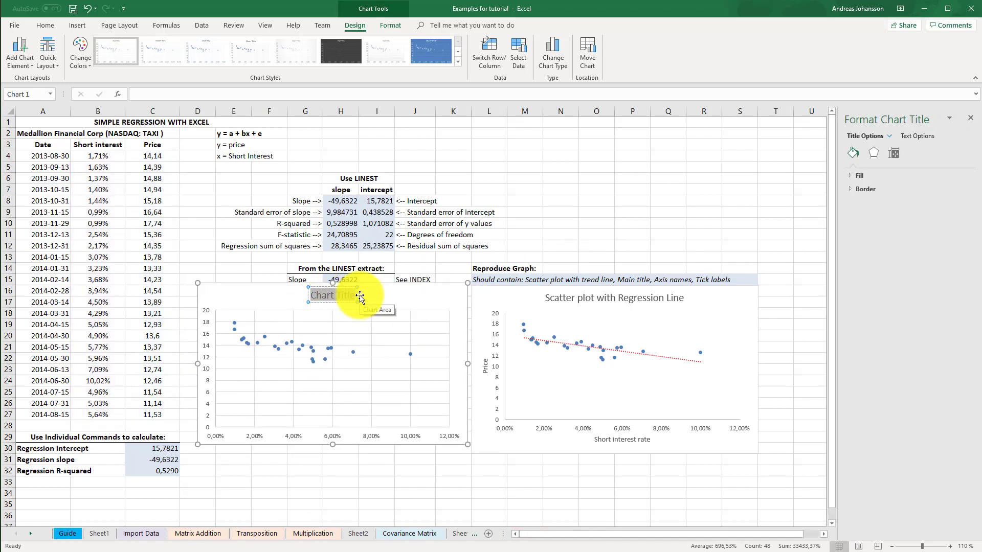
pyautogui.write('Scatter plo')
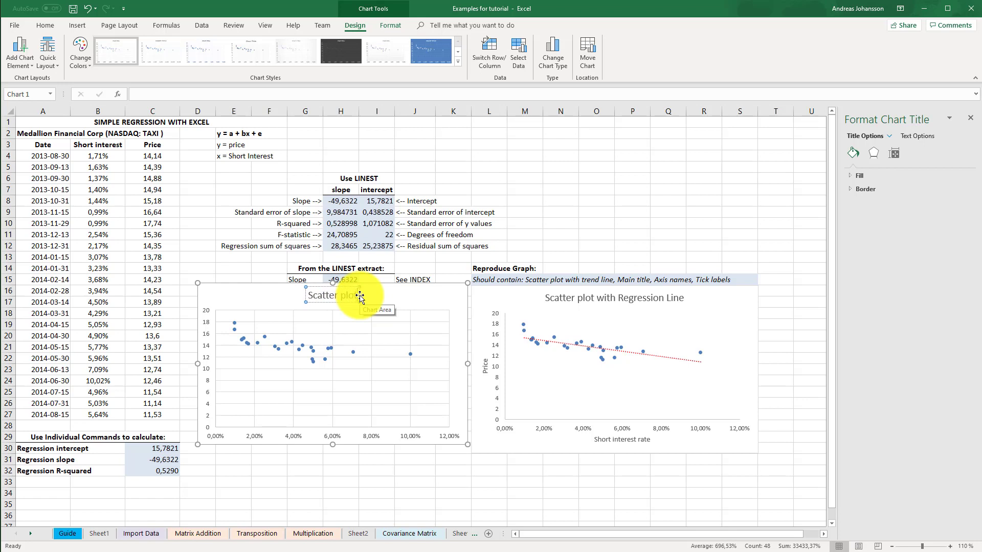
pyautogui.write('t ...')
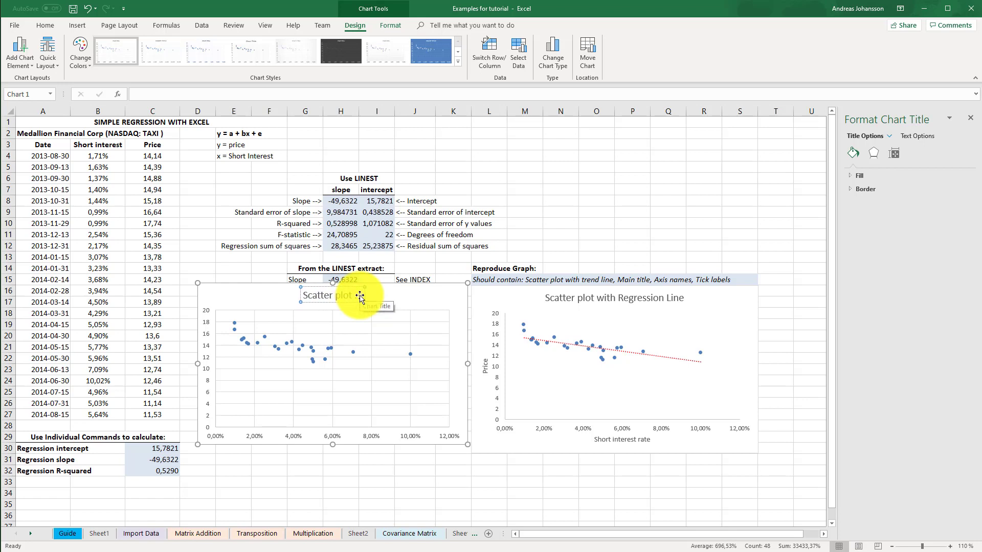
pyautogui.click(408, 292)
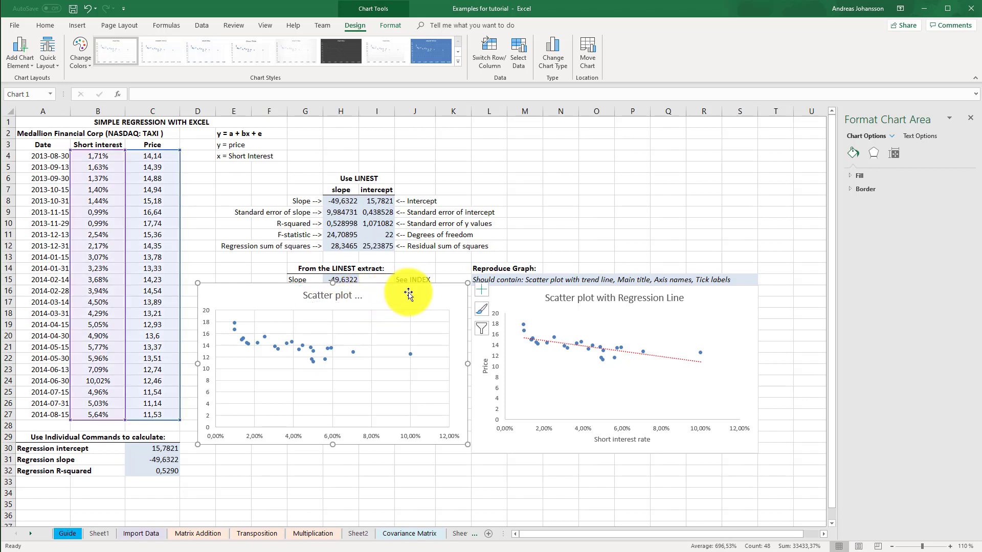
# Add axis titles to the new scatter chart and clear the placeholder text of the vertical axis title
pyautogui.click(481, 290)
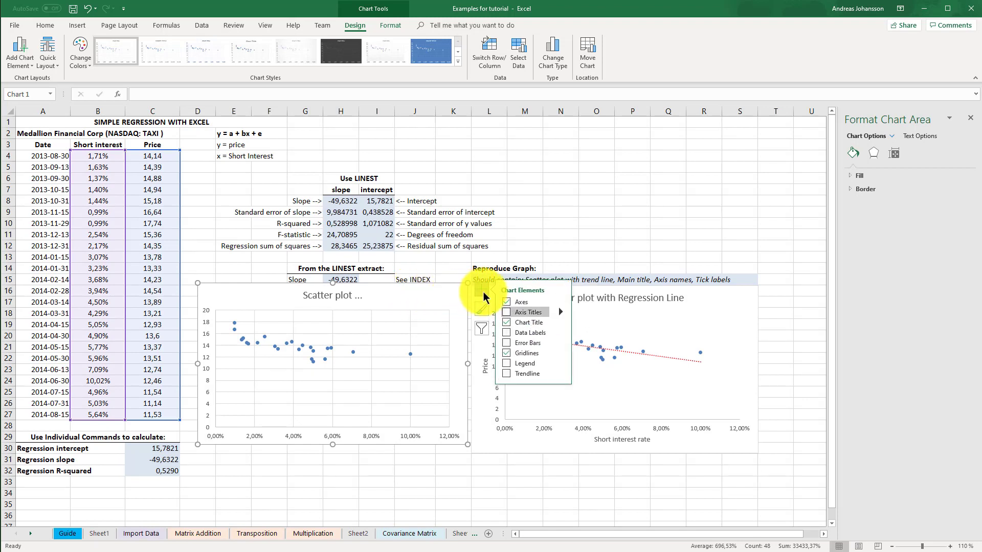
pyautogui.click(515, 314)
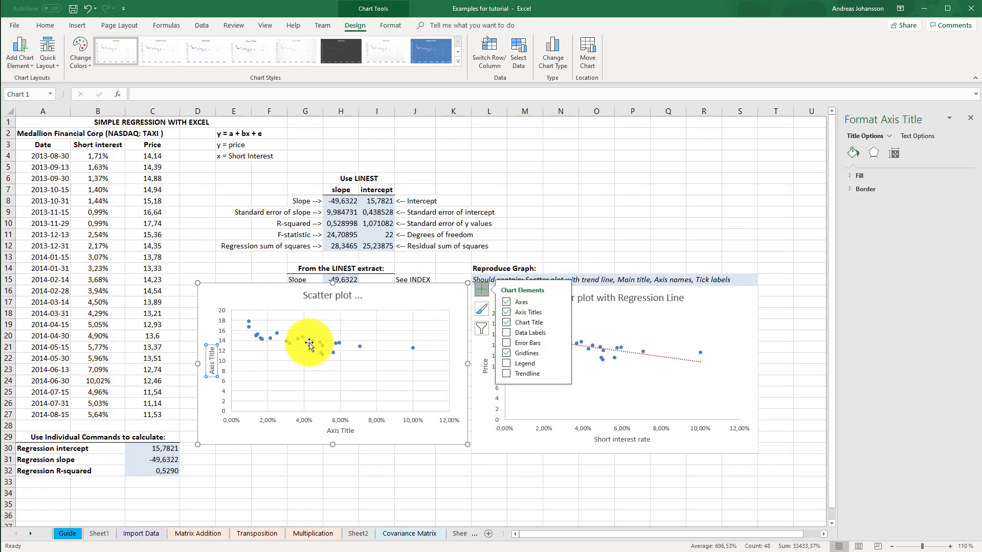
pyautogui.click(208, 356)
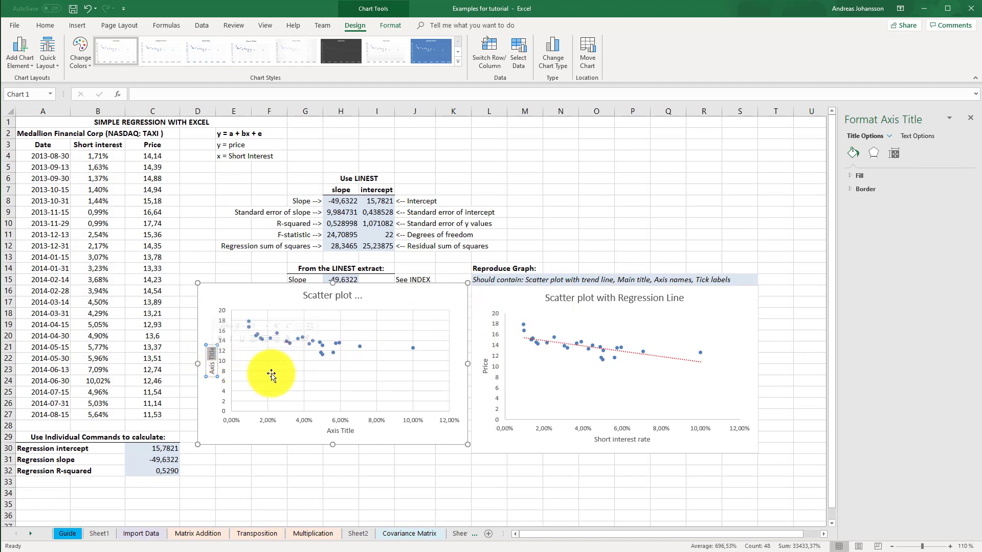
pyautogui.press('BackSpace')
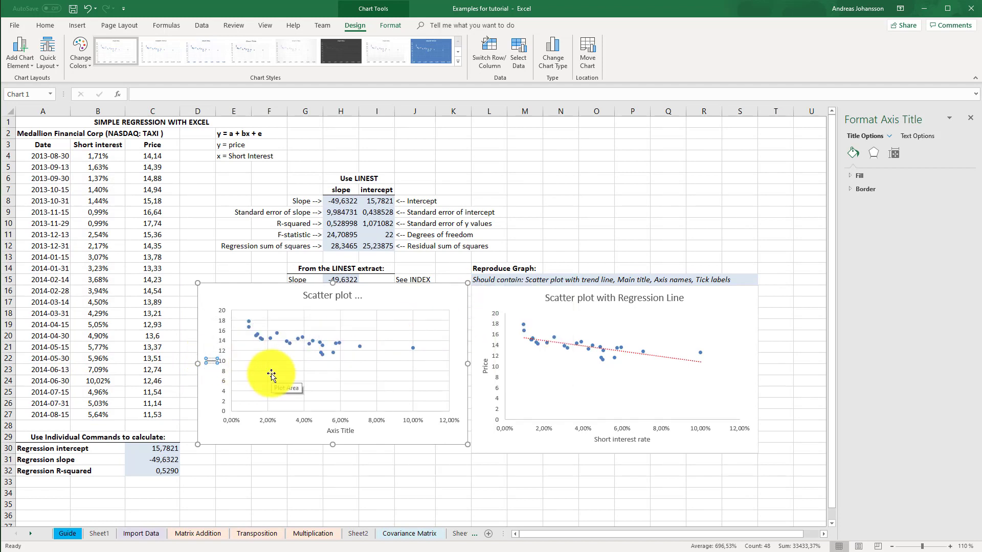
pyautogui.write('Short Interest Ra')
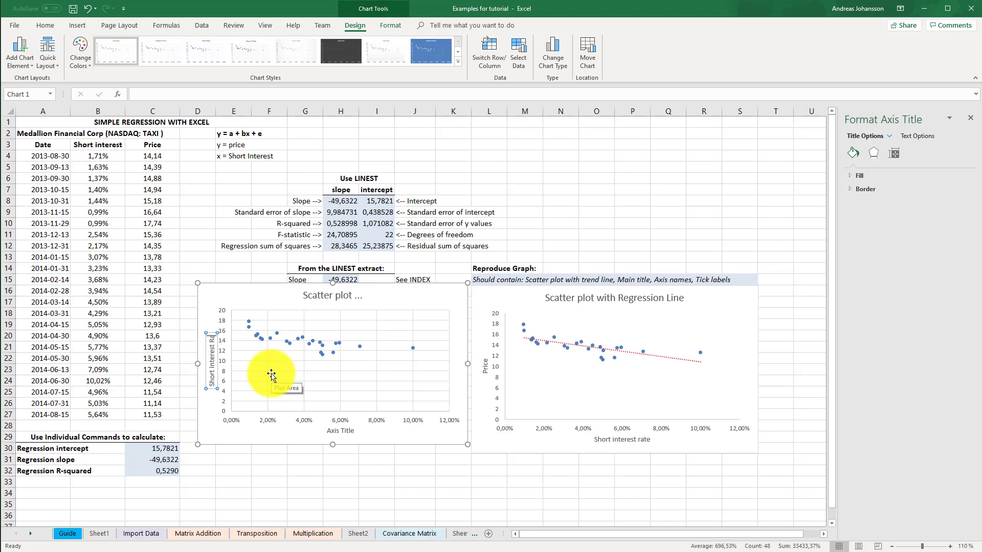
pyautogui.press('BackSpace')
pyautogui.press('BackSpace')
pyautogui.press('BackSpace')
pyautogui.press('BackSpace')
pyautogui.press('BackSpace')
pyautogui.press('BackSpace')
pyautogui.press('BackSpace')
pyautogui.press('BackSpace')
pyautogui.press('BackSpace')
pyautogui.press('BackSpace')
pyautogui.press('BackSpace')
pyautogui.press('BackSpace')
pyautogui.press('BackSpace')
pyautogui.press('BackSpace')
pyautogui.press('BackSpace')
pyautogui.press('BackSpace')
pyautogui.press('BackSpace')
# Title the new scatter chart's vertical axis "Price ($)" and its horizontal axis "Short Interest Rate (%)"
pyautogui.write('Price ($)')
pyautogui.click(342, 432)
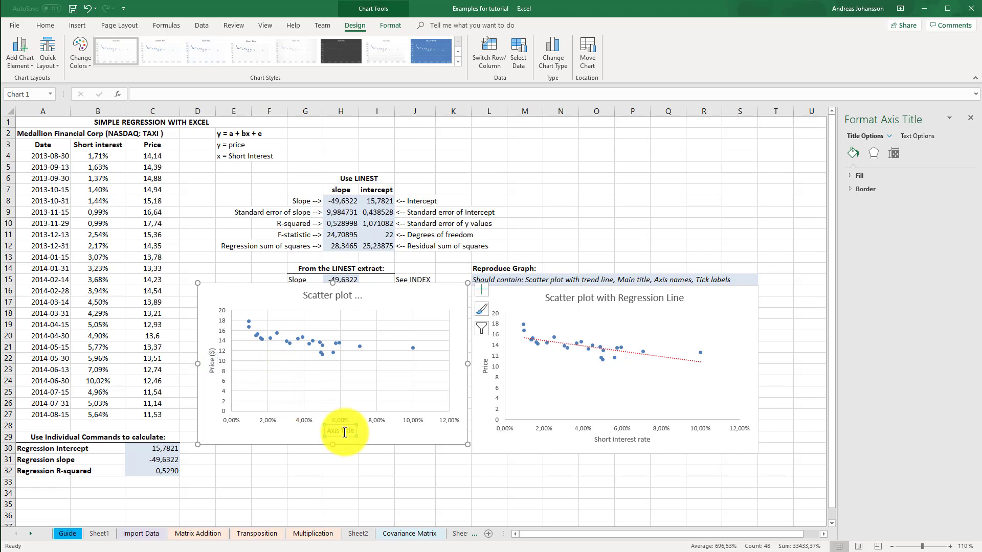
pyautogui.hotkey('ctrl', 'a')
pyautogui.write('Short')
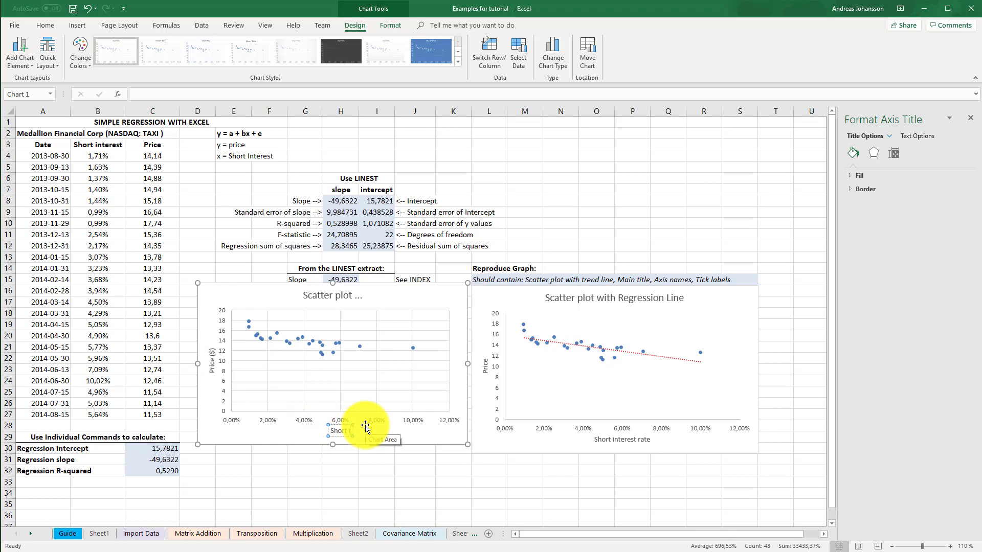
pyautogui.write(' Interest Rate')
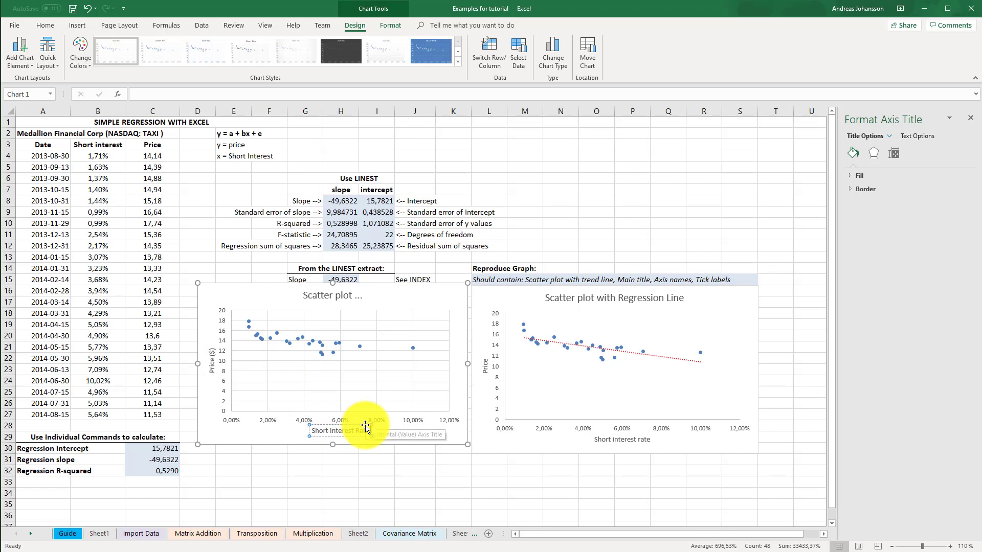
pyautogui.write(' (%)')
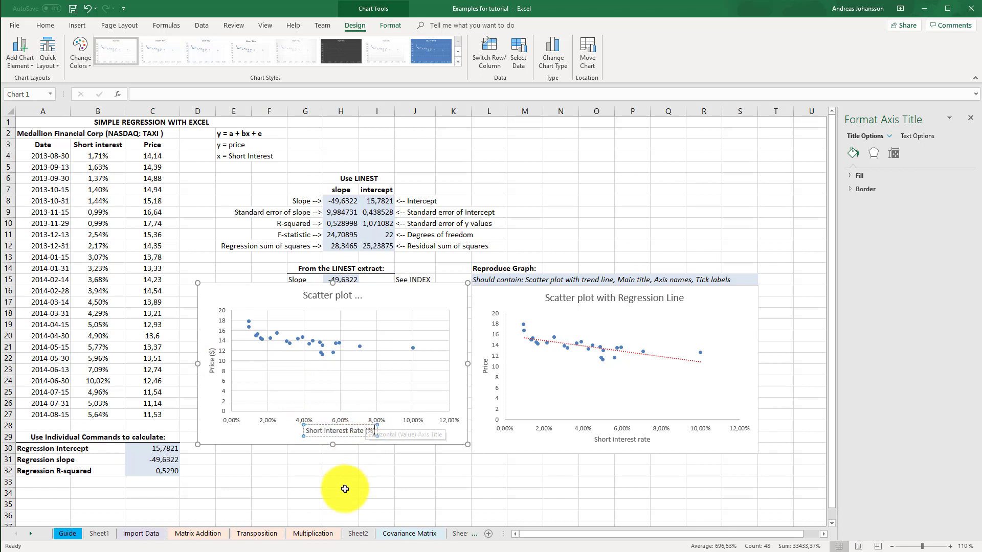
pyautogui.click(345, 490)
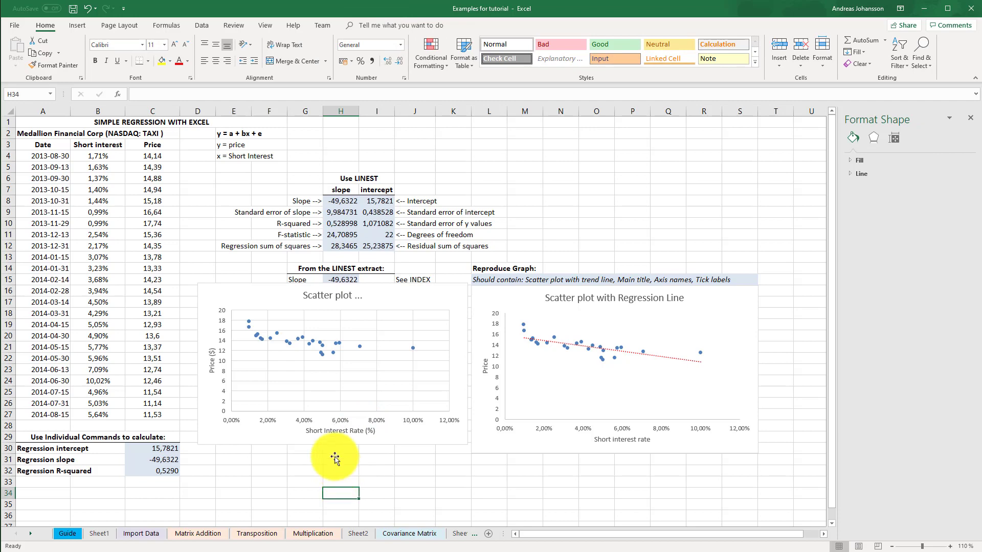
# Add a trendline to the data points in the new scatter chart
pyautogui.click(325, 330)
pyautogui.click(442, 299)
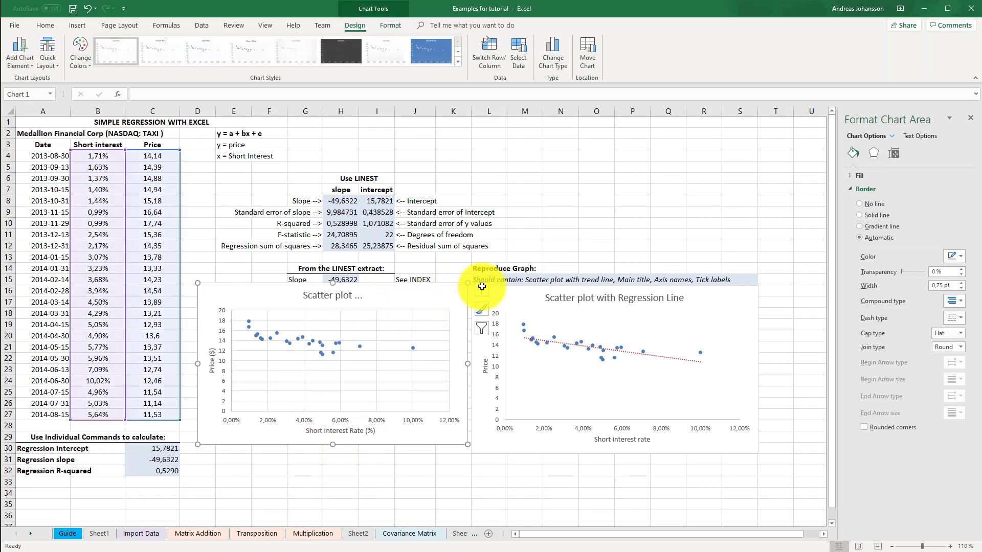
pyautogui.click(482, 287)
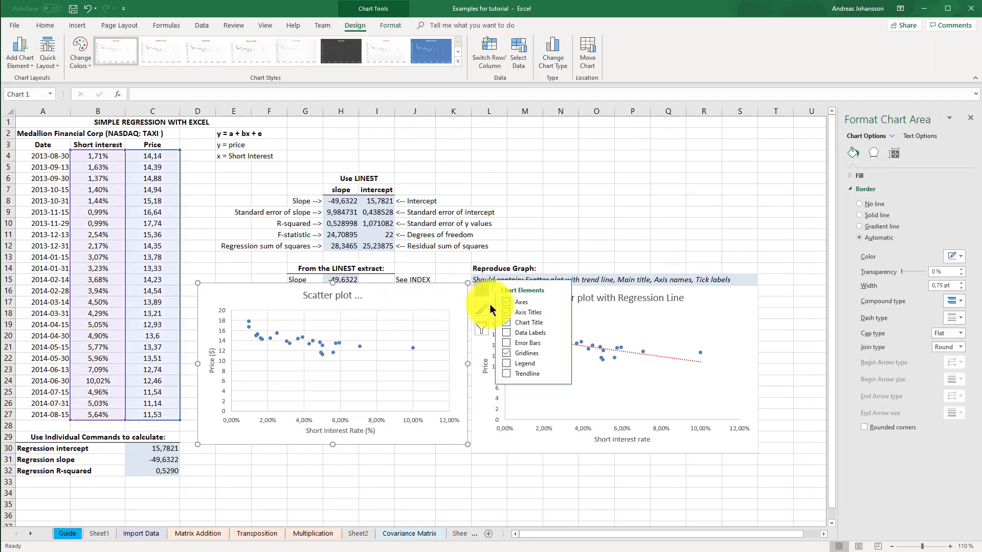
pyautogui.click(521, 373)
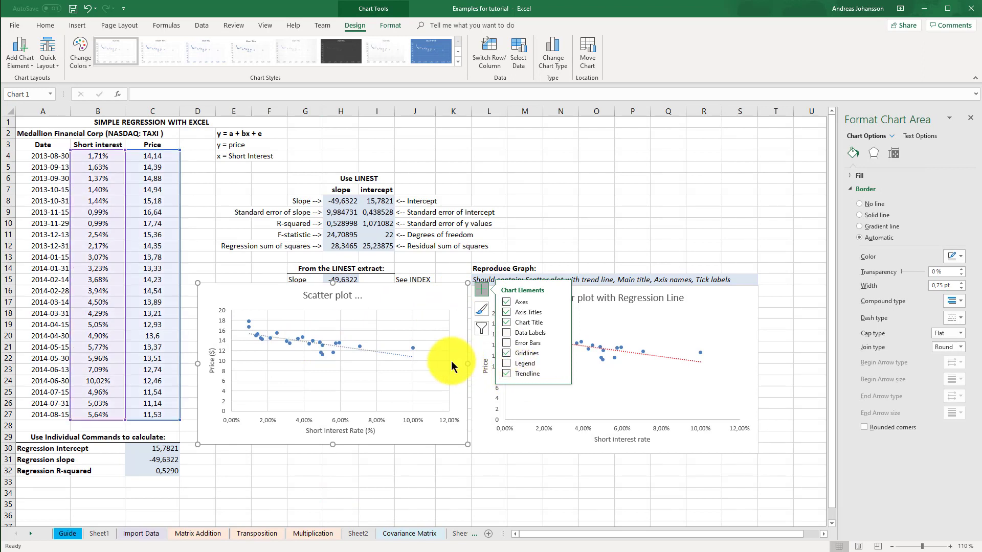
# Set the line color of the new scatter chart's trendline to standard red, matching the example graph
pyautogui.click(376, 351)
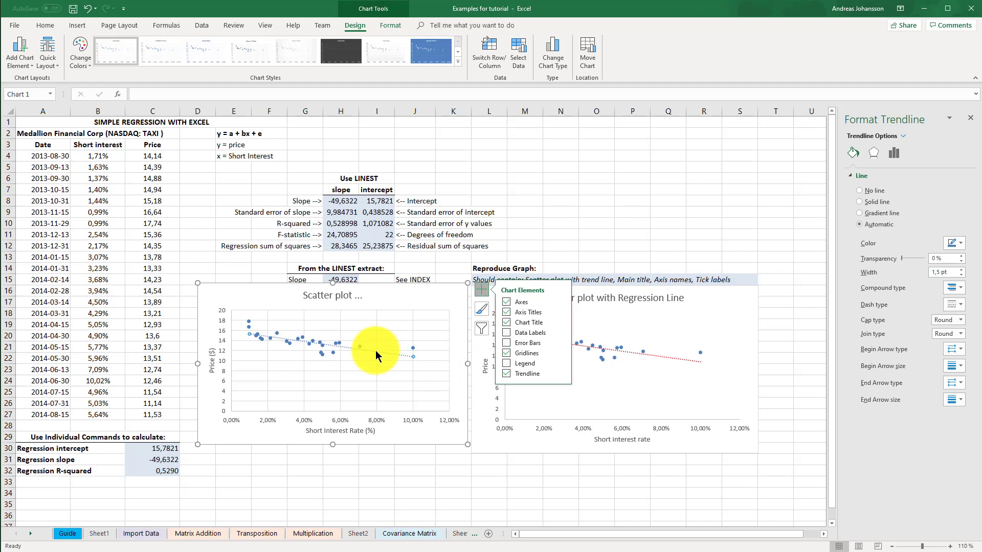
pyautogui.click(954, 244)
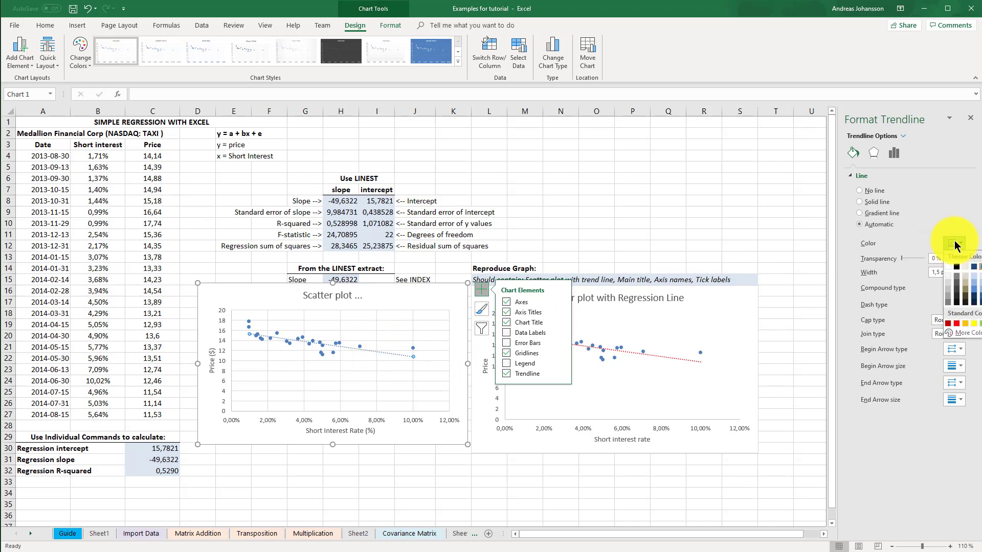
pyautogui.click(954, 321)
pyautogui.click(332, 494)
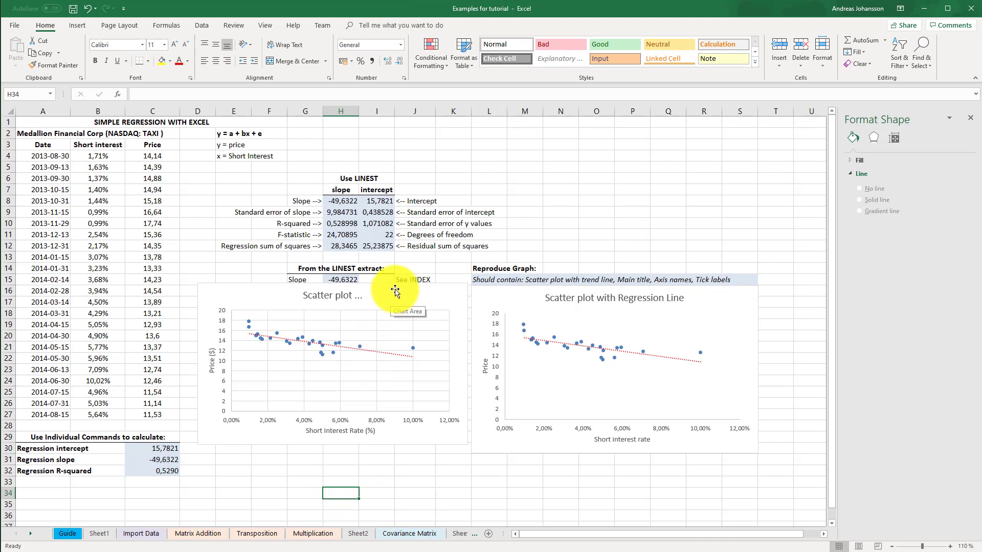
# Remove the horizontal and vertical gridlines from the new scatter chart
pyautogui.click(275, 370)
pyautogui.press('Escape')
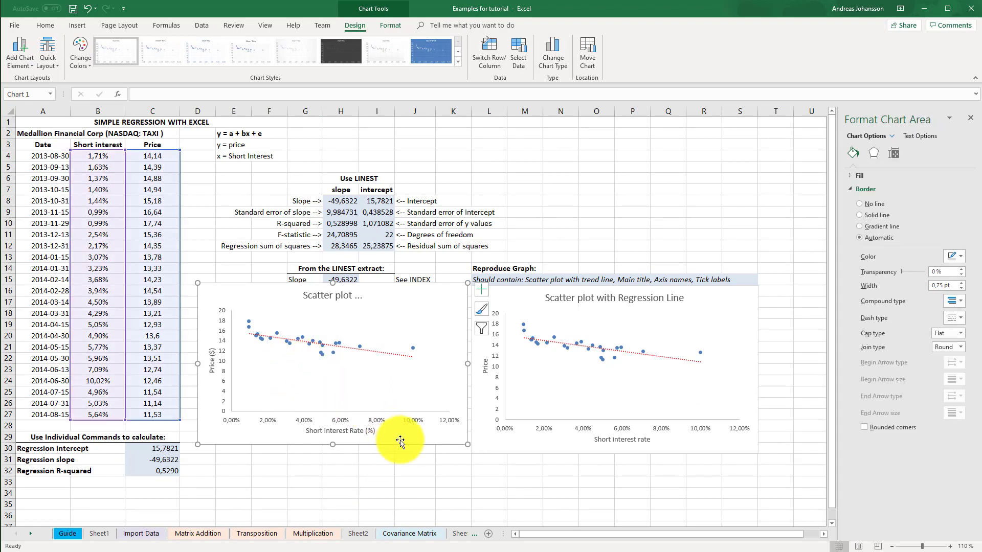
# Select the trailing "..." in the new scatter chart's title for editing
pyautogui.click(361, 297)
pyautogui.doubleClick(358, 295)
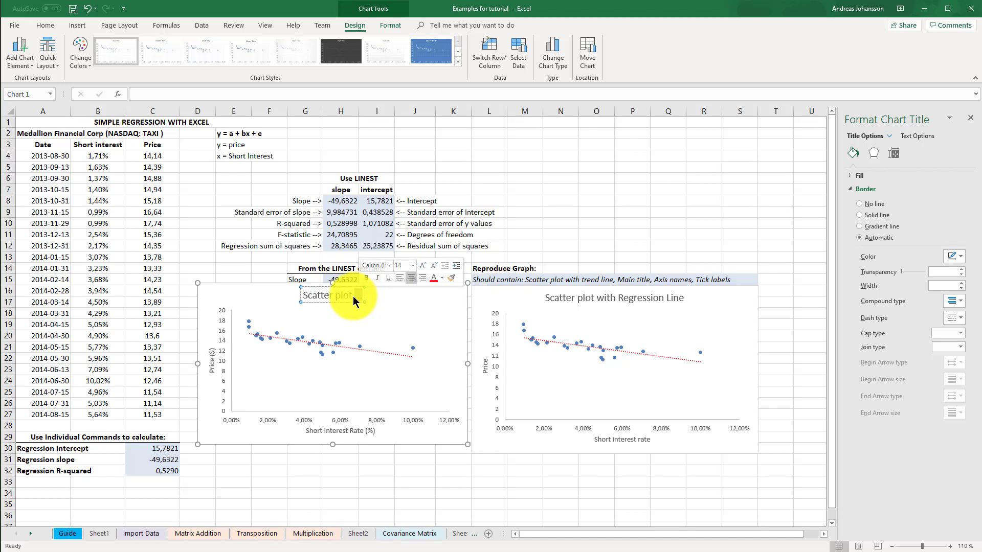